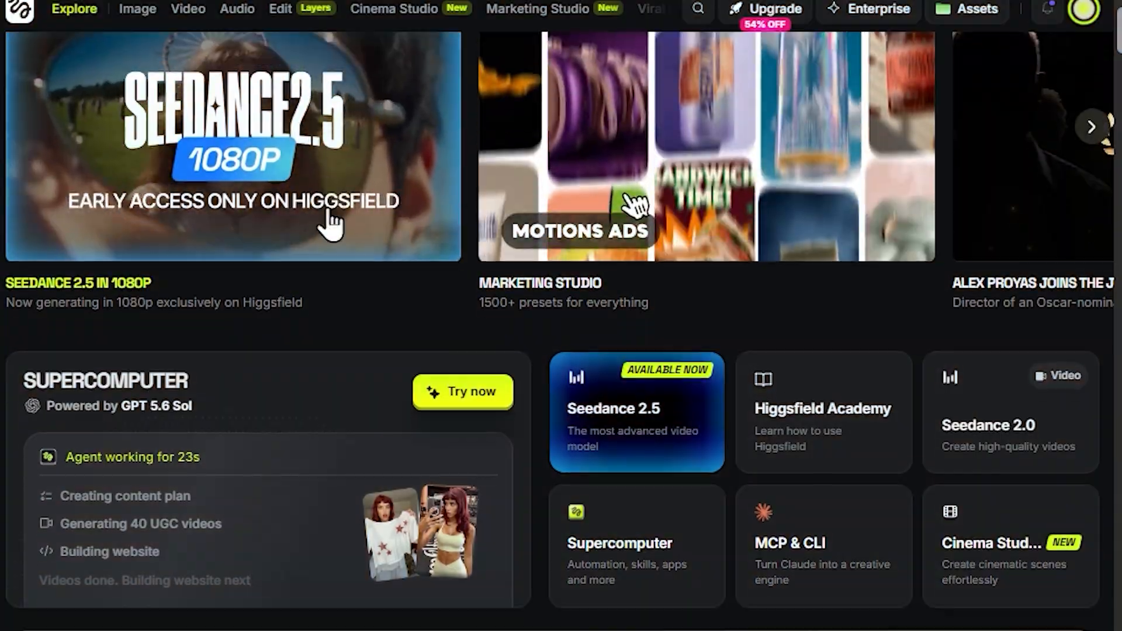
# Look over the home page, the image and video model lists, and the Layers editing and Cinema Studio pages.
pyautogui.scroll(-2, 332, 221)
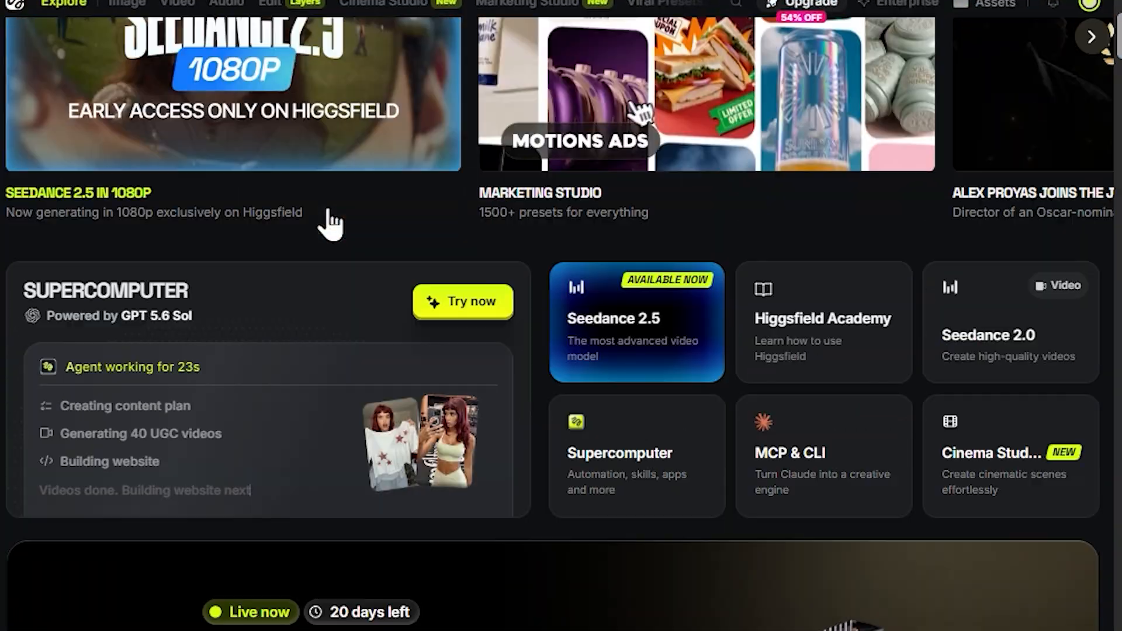
pyautogui.scroll(3, 332, 222)
pyautogui.moveTo(120, 32)
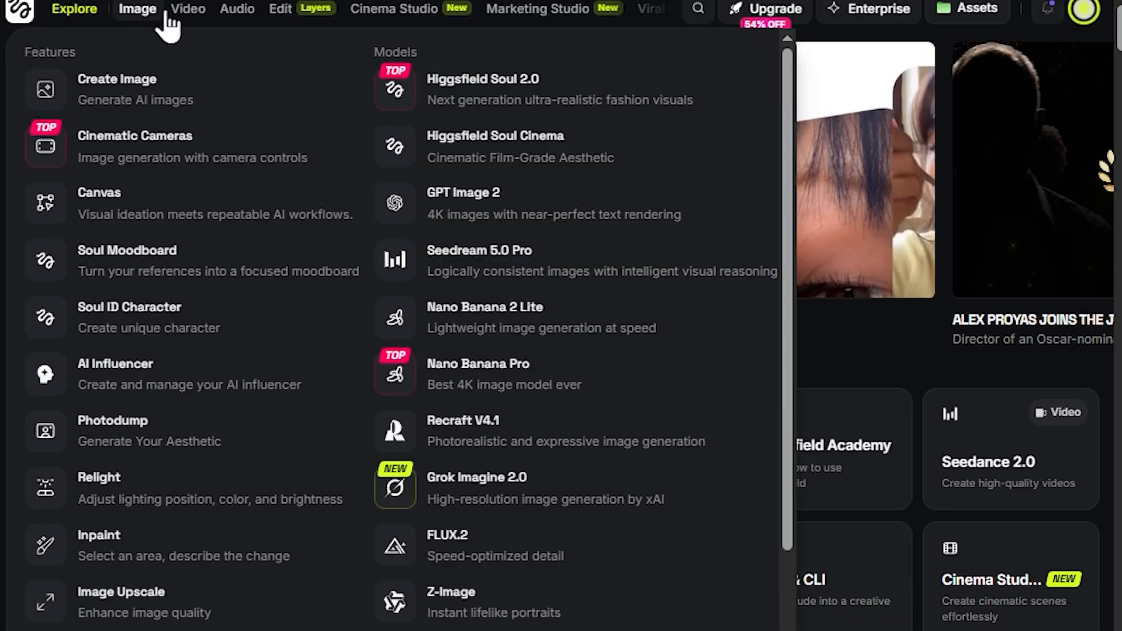
pyautogui.moveTo(190, 23)
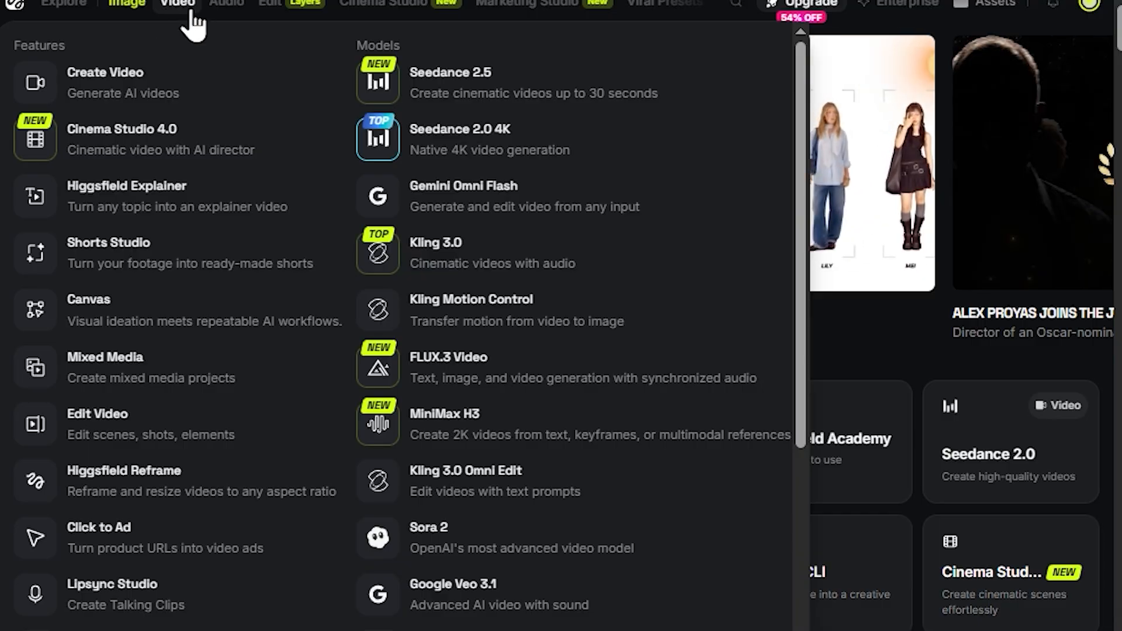
pyautogui.click(273, 8)
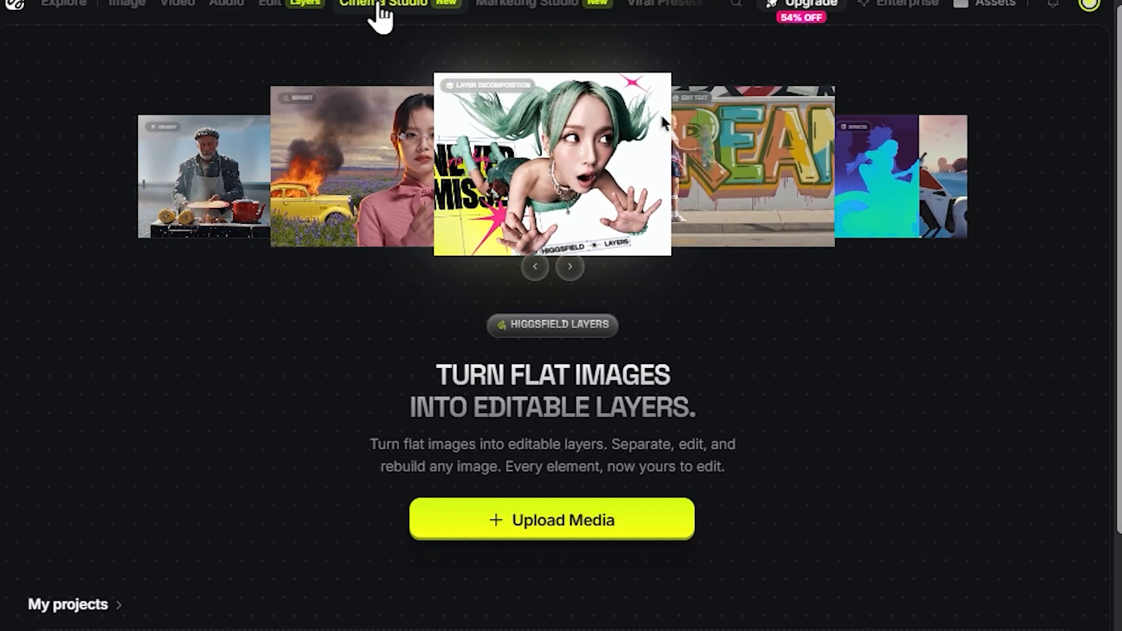
pyautogui.click(379, 5)
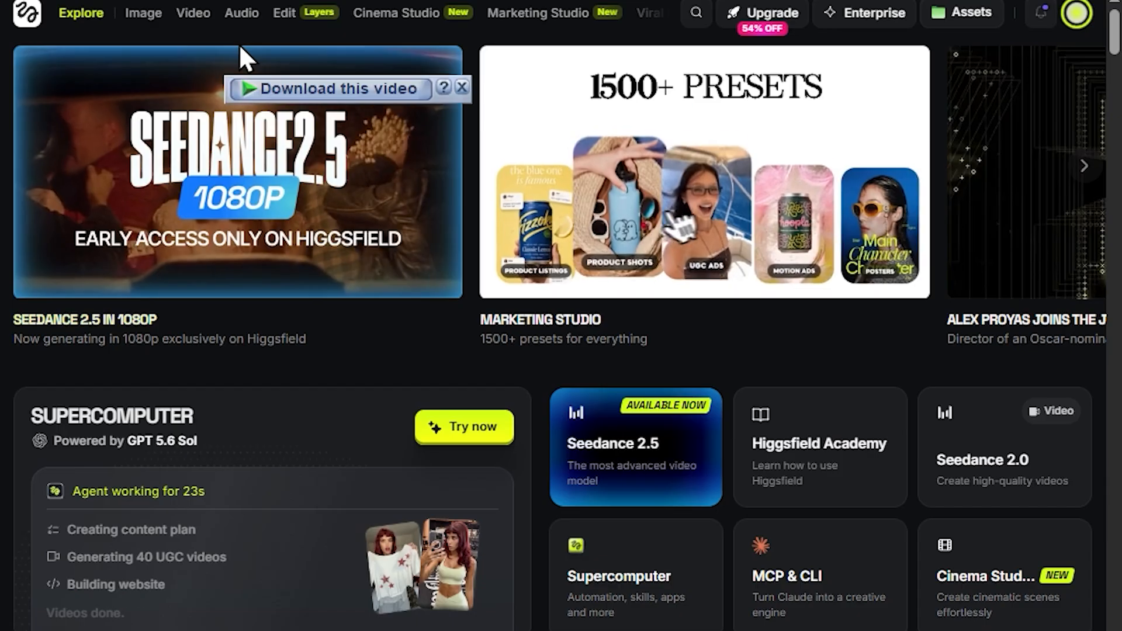
# Open the video creator, set the model to Seedance 2.5 and check the 16:9 aspect ratio option.
pyautogui.click(199, 32)
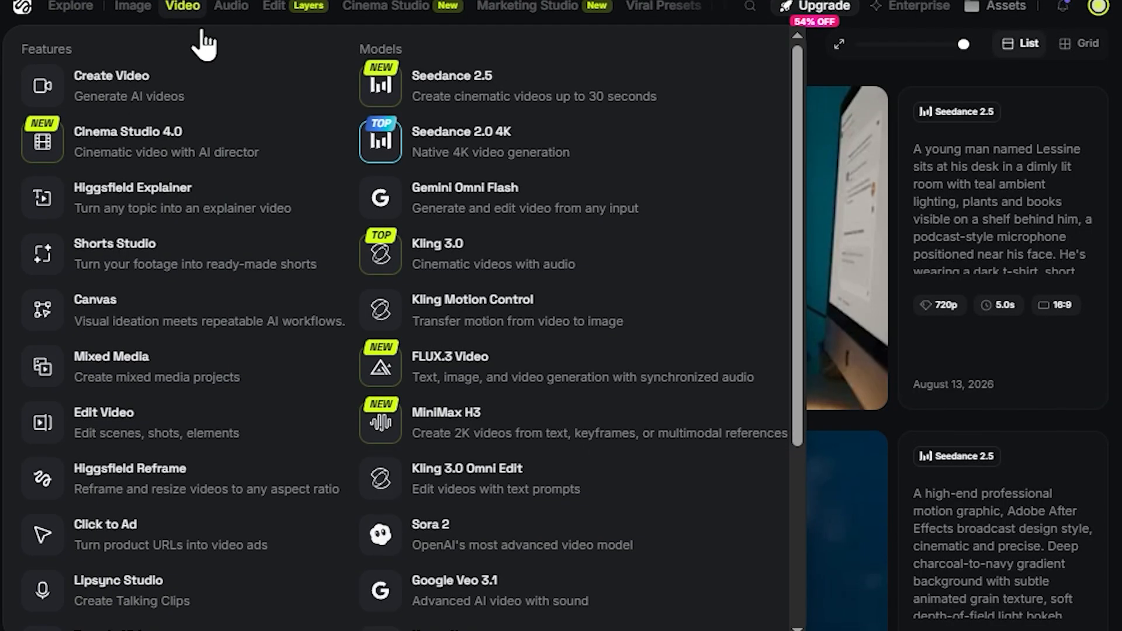
pyautogui.click(129, 100)
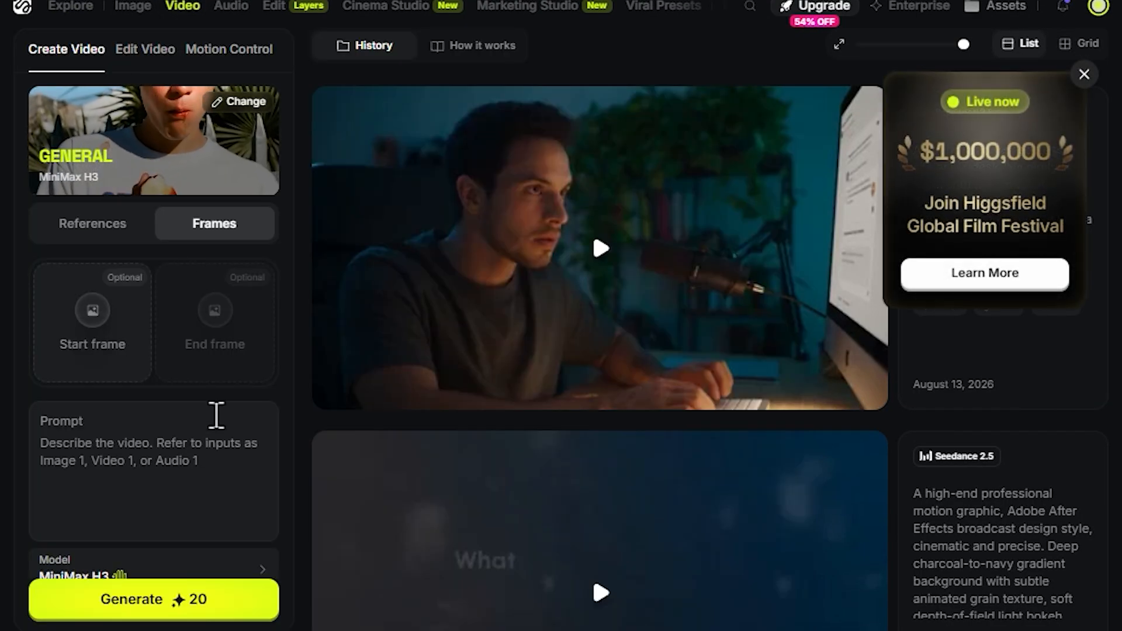
pyautogui.click(227, 510)
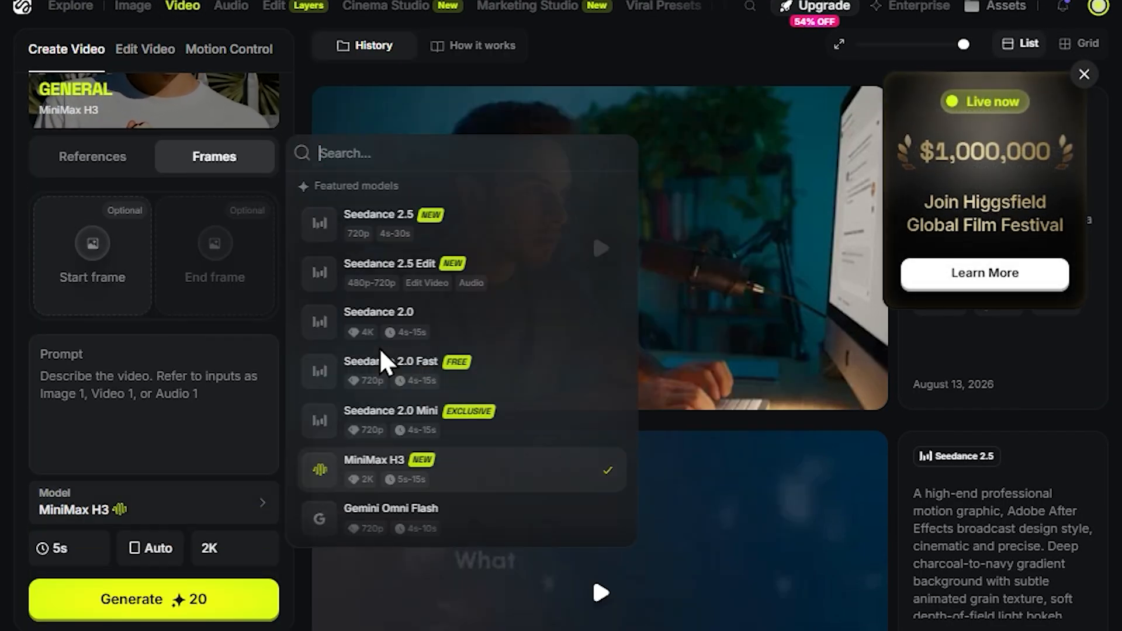
pyautogui.click(435, 416)
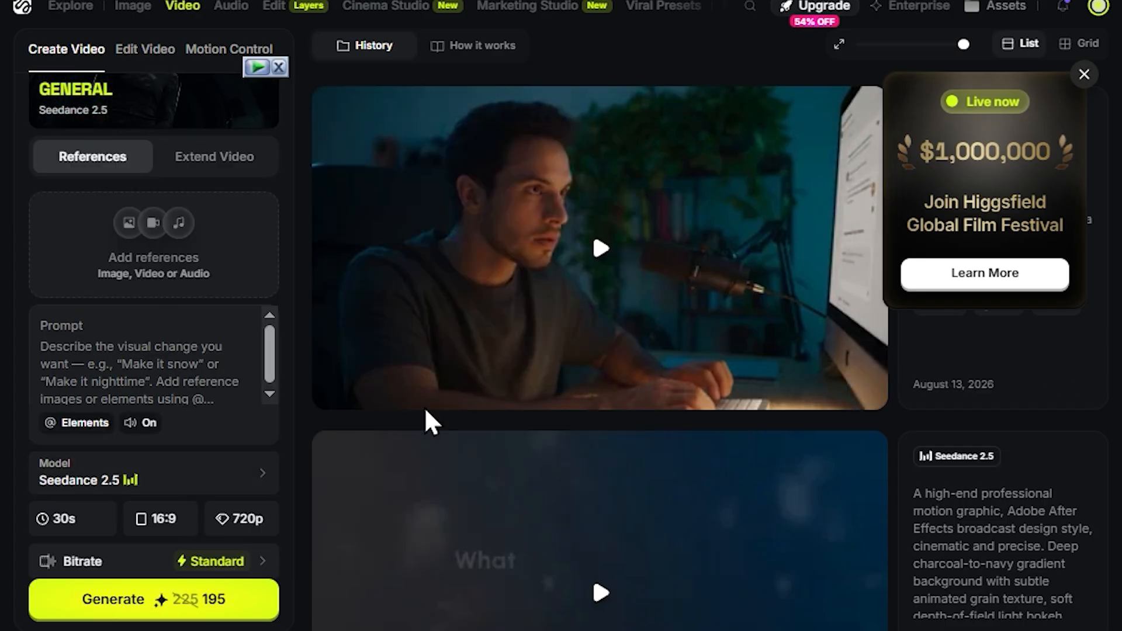
pyautogui.click(186, 403)
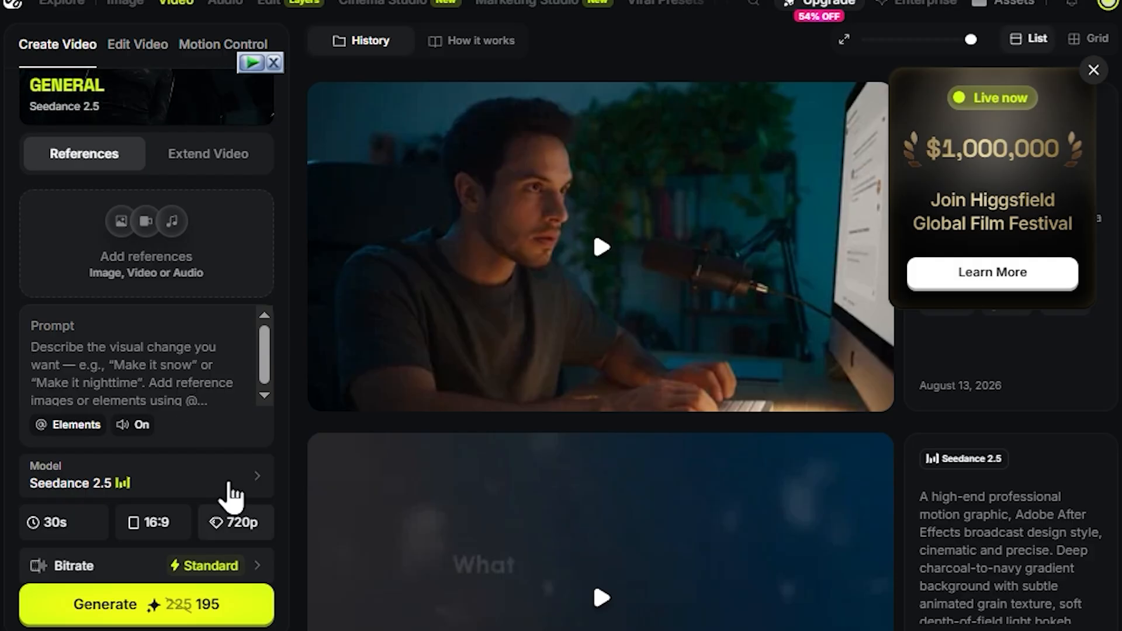
pyautogui.click(156, 523)
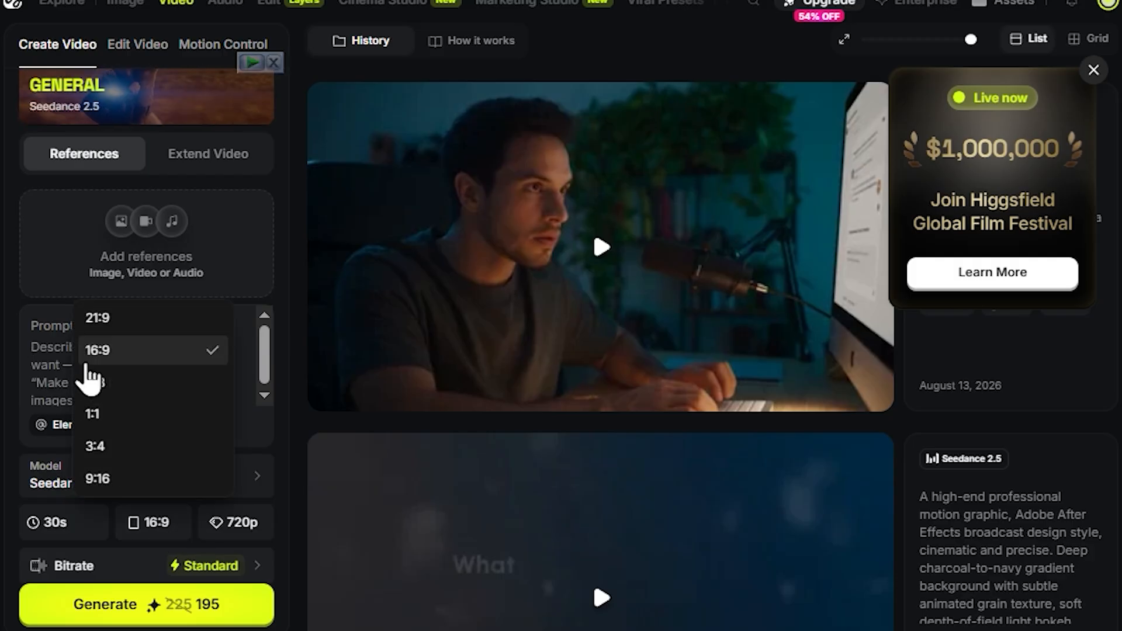
# Enter the prompt “A motorcycle rider races along a dirt road through a dramatic desert canyon, kicking up clouds of dust.”.
pyautogui.click(67, 320)
pyautogui.write('"A motorcycle rider races along a dirt road through a dramatic desert canyon, kicking up clouds of dust."')
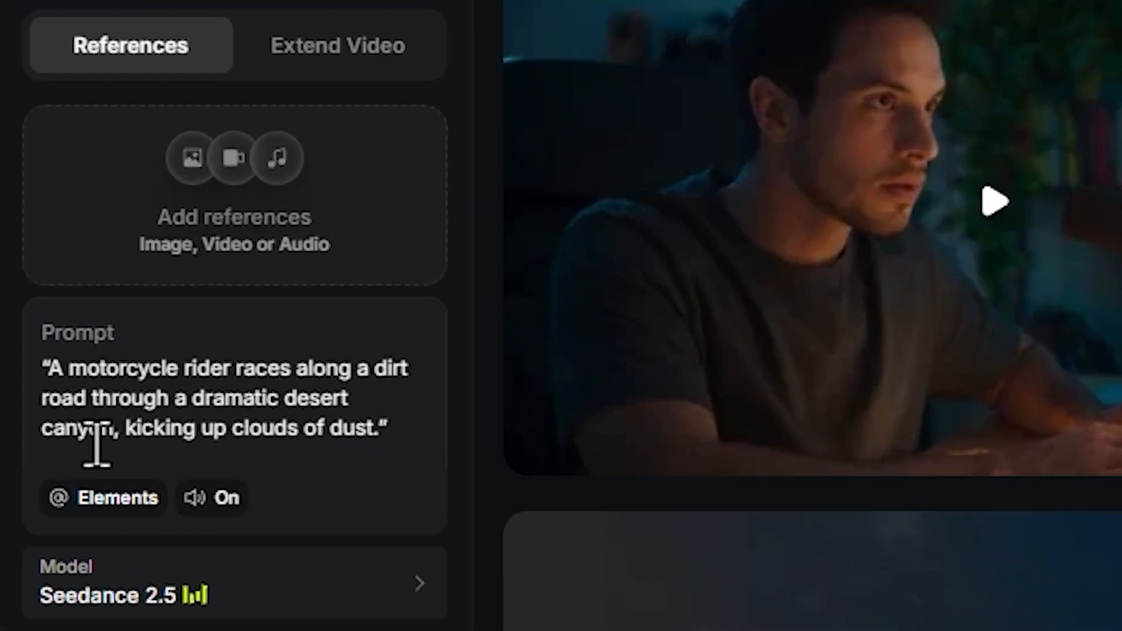
pyautogui.hotkey('ctrl', 'shift', 'Right')
pyautogui.hotkey('ctrl', 'shift', 'Right')
pyautogui.hotkey('ctrl', 'shift', 'Right')
pyautogui.hotkey('ctrl', 'shift', 'Right')
pyautogui.hotkey('ctrl', 'shift', 'Right')
pyautogui.hotkey('ctrl', 'shift', 'Right')
pyautogui.hotkey('ctrl', 'shift', 'Right')
pyautogui.hotkey('ctrl', 'shift', 'Right')
pyautogui.hotkey('ctrl', 'shift', 'Right')
pyautogui.hotkey('ctrl', 'shift', 'Right')
pyautogui.hotkey('ctrl', 'shift', 'Right')
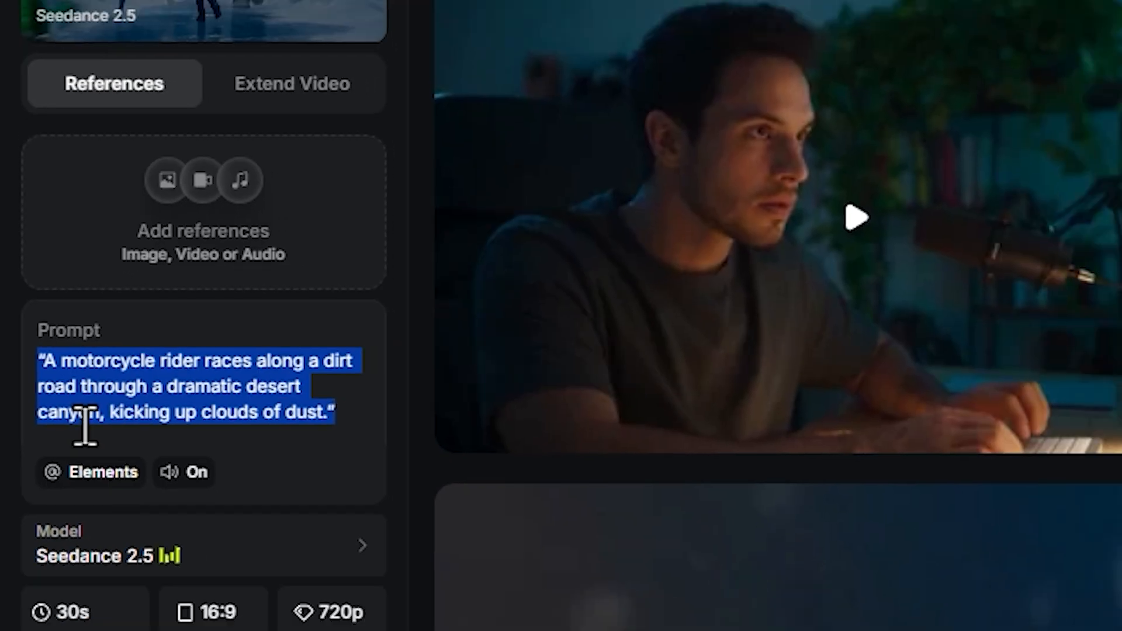
# Generate the motorcycle clip with a duration of 7s and play the resulting video.
pyautogui.click(185, 554)
pyautogui.click(157, 607)
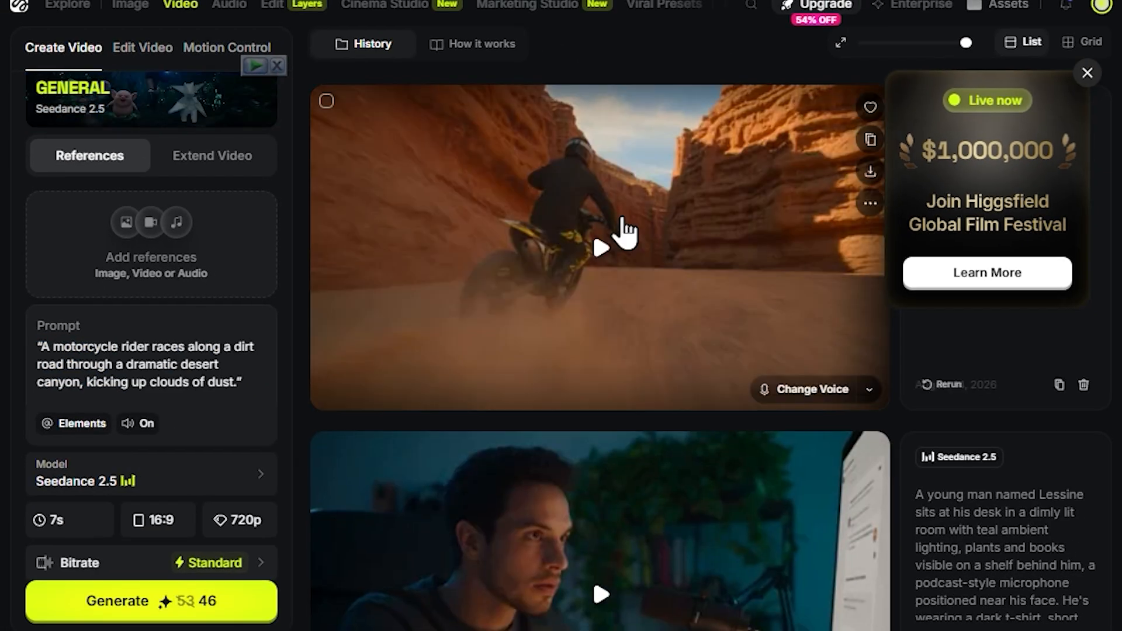
pyautogui.click(620, 233)
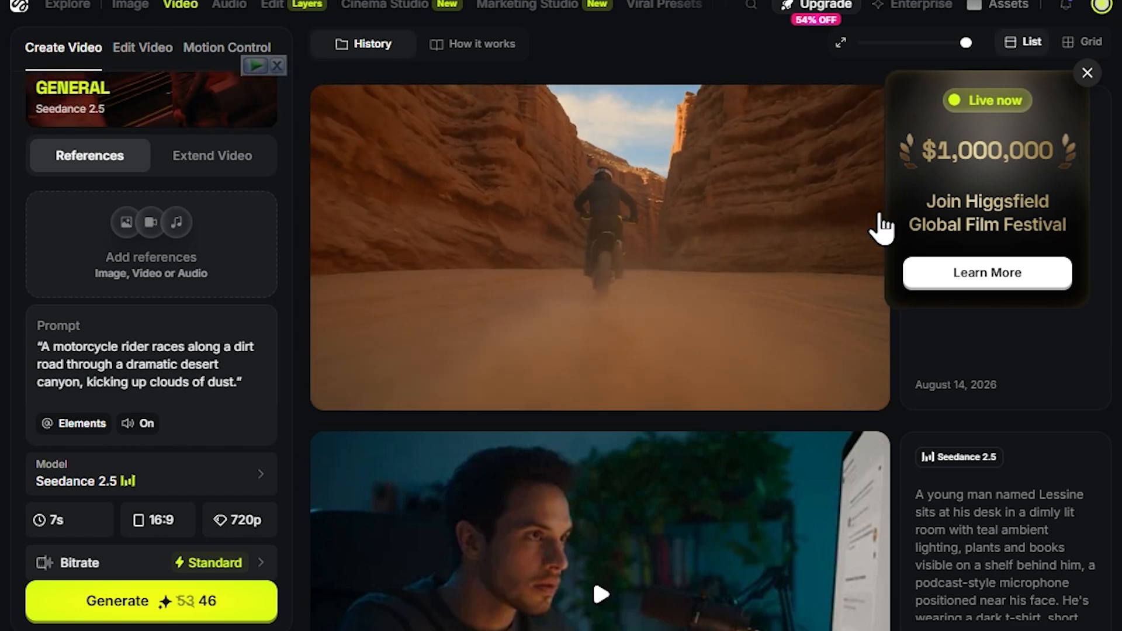
pyautogui.moveTo(763, 185)
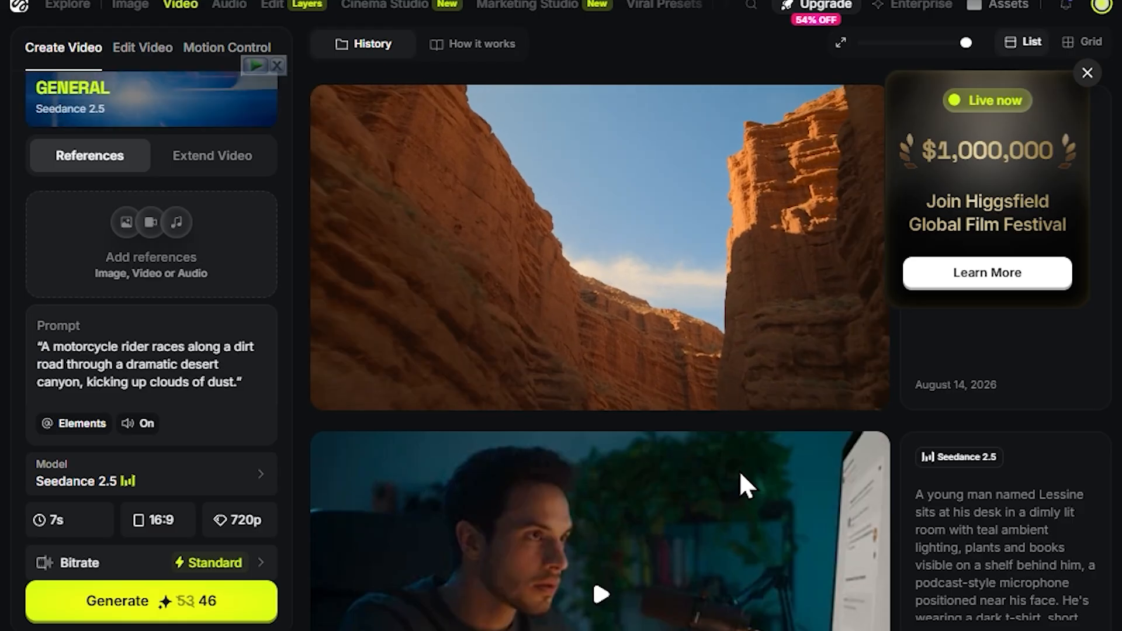
pyautogui.moveTo(713, 397)
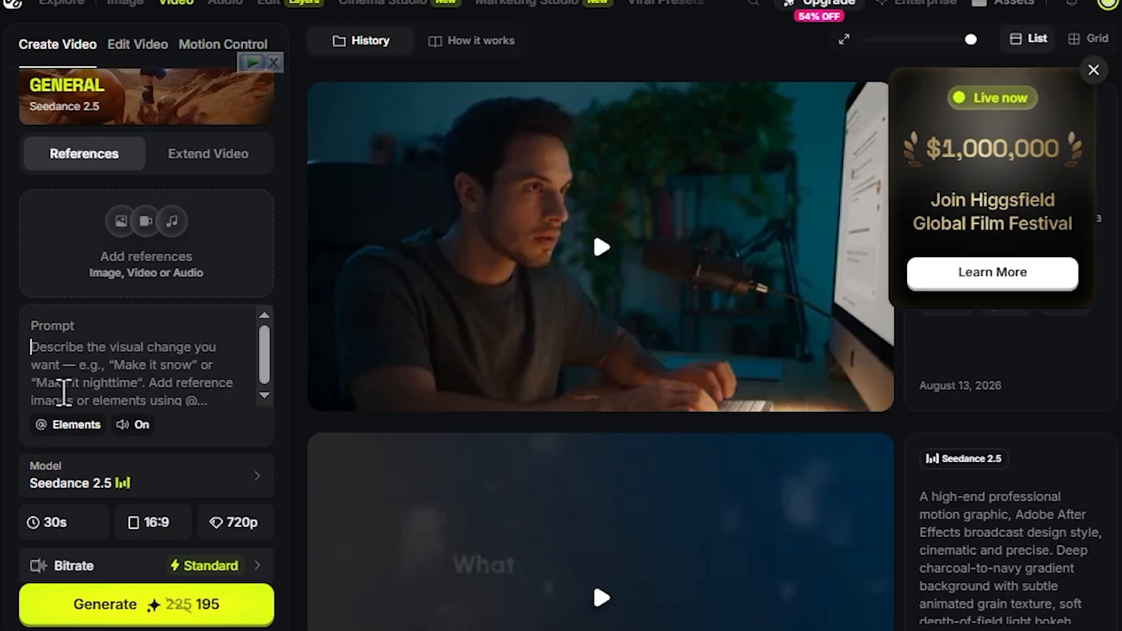
# Enter the same desert canyon motorcycle prompt again and highlight its opening lines.
pyautogui.write('"A motorcycle rider races along a dirt road through a dramatic desert canyon, kicking up clouds of dust."')
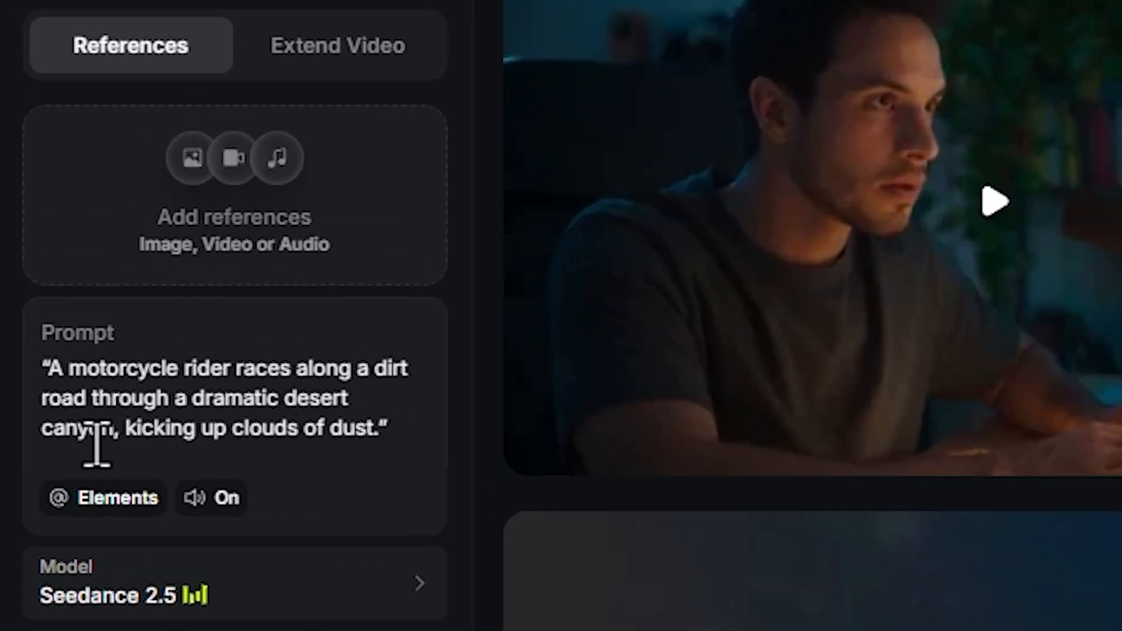
pyautogui.moveTo(120, 369); pyautogui.dragTo(310, 399)
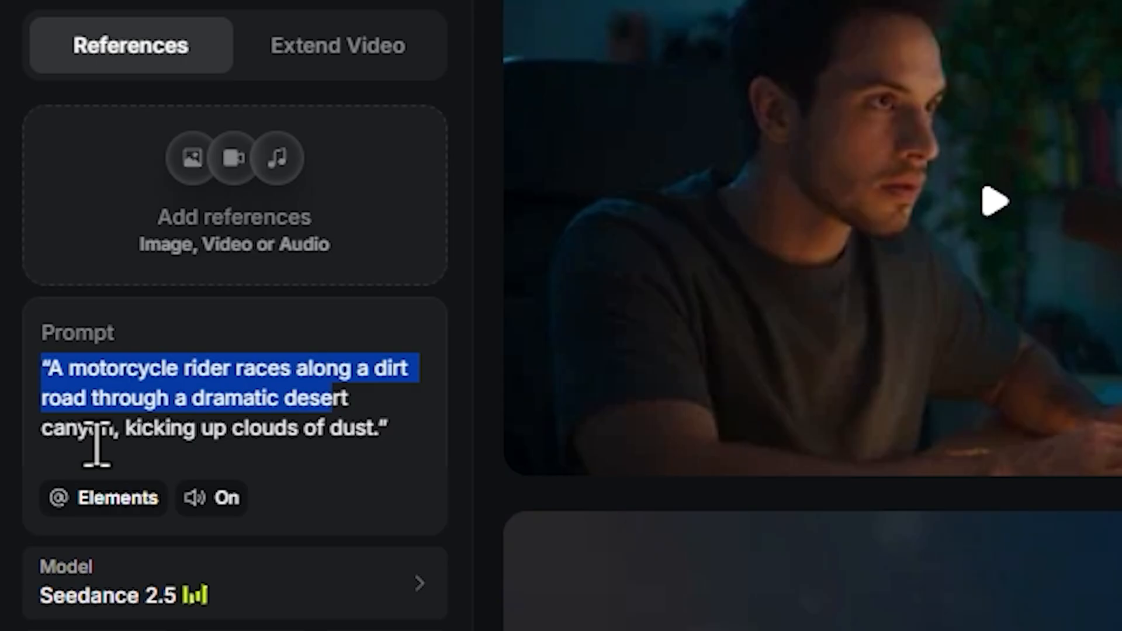
pyautogui.moveTo(96, 444); pyautogui.dragTo(93, 444)
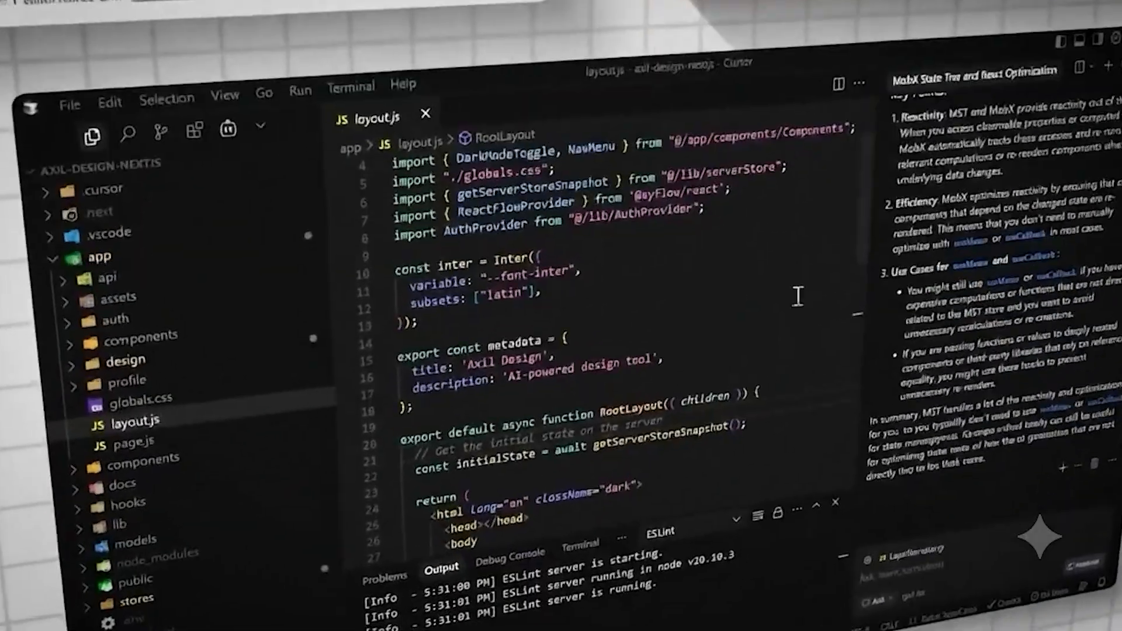
# Switch to Claude and ask it to turn the desert canyon motorcycle rally idea into a cinematic video prompt with three connected shots.
pyautogui.scroll(-5, 878, 202)
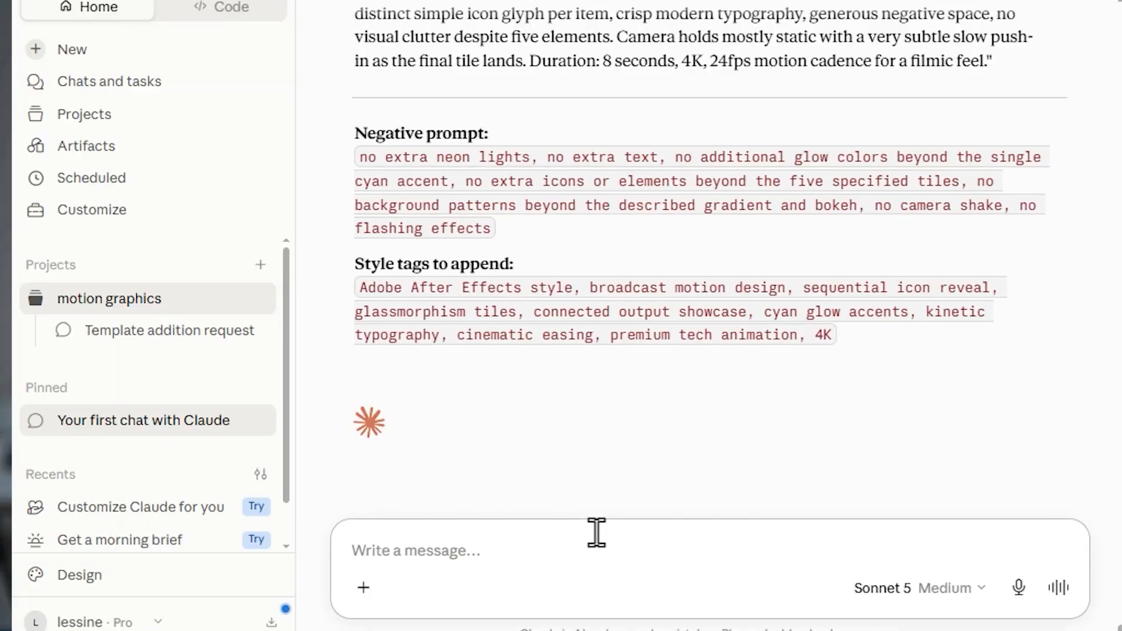
pyautogui.write('Turn this idea into a cinematic multi-shot AI video prompt: a motorcycle rider racing through a desert canyon during a timed rally stage. Create three connected shots with clear subject movement, camera direction, environmental action, sound, and continuity. Keep the sequence suitable for a short widescreen action video."')
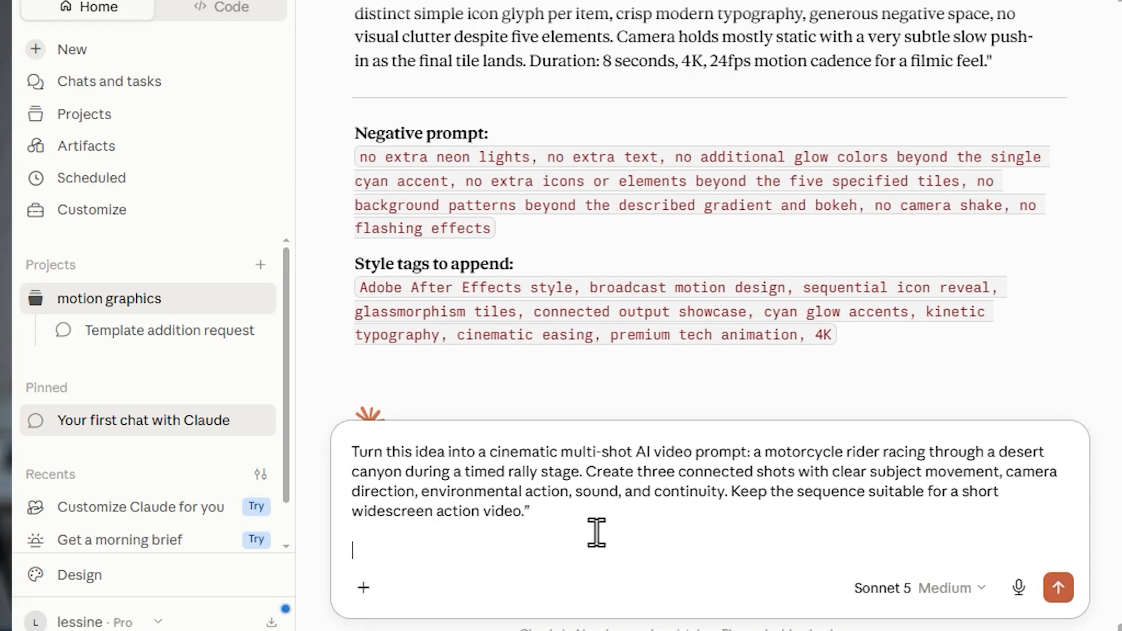
pyautogui.hotkey('ctrl', 'a')
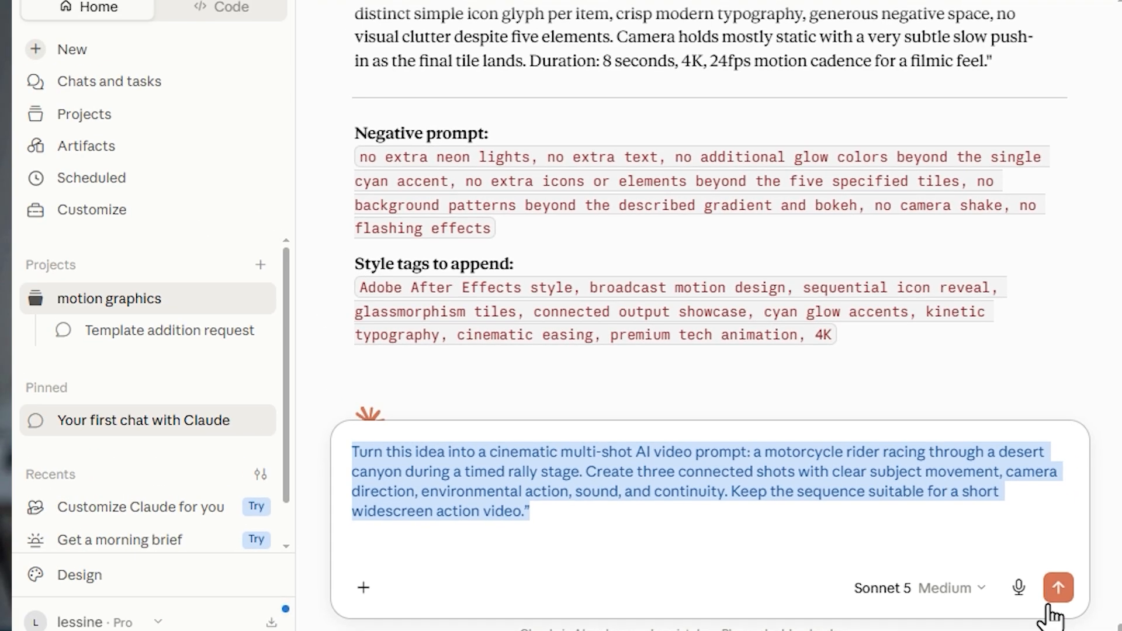
pyautogui.click(1106, 527)
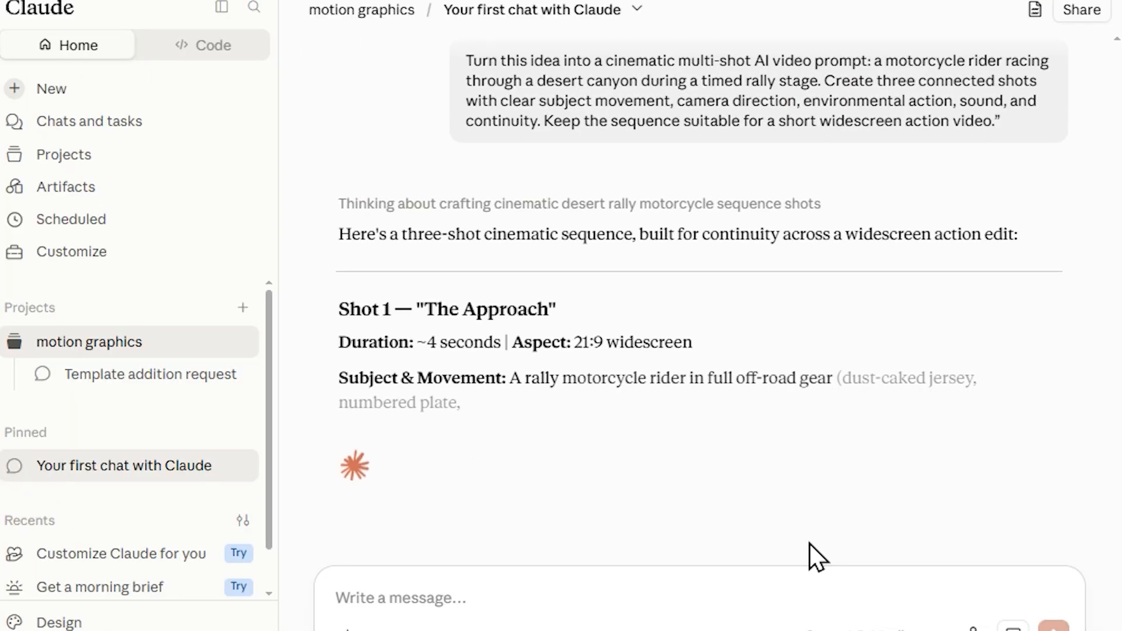
# Review the shots in Claude's reply and copy the complete multi-shot prompt.
pyautogui.moveTo(342, 182); pyautogui.dragTo(558, 181)
pyautogui.moveTo(341, 309); pyautogui.dragTo(619, 310)
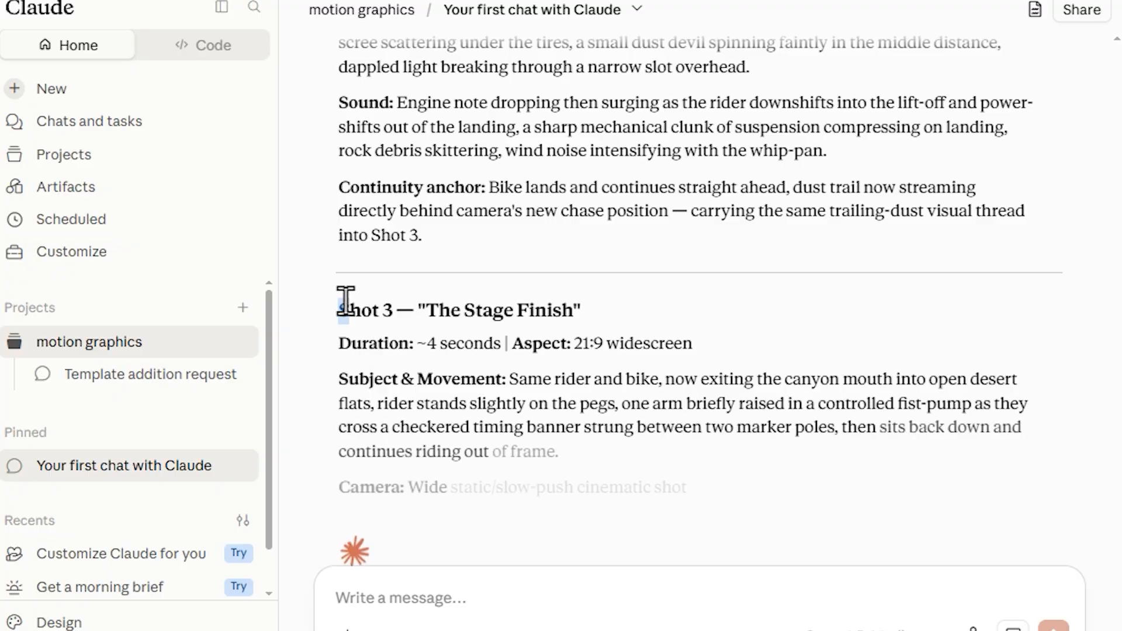
pyautogui.moveTo(343, 298); pyautogui.dragTo(594, 304)
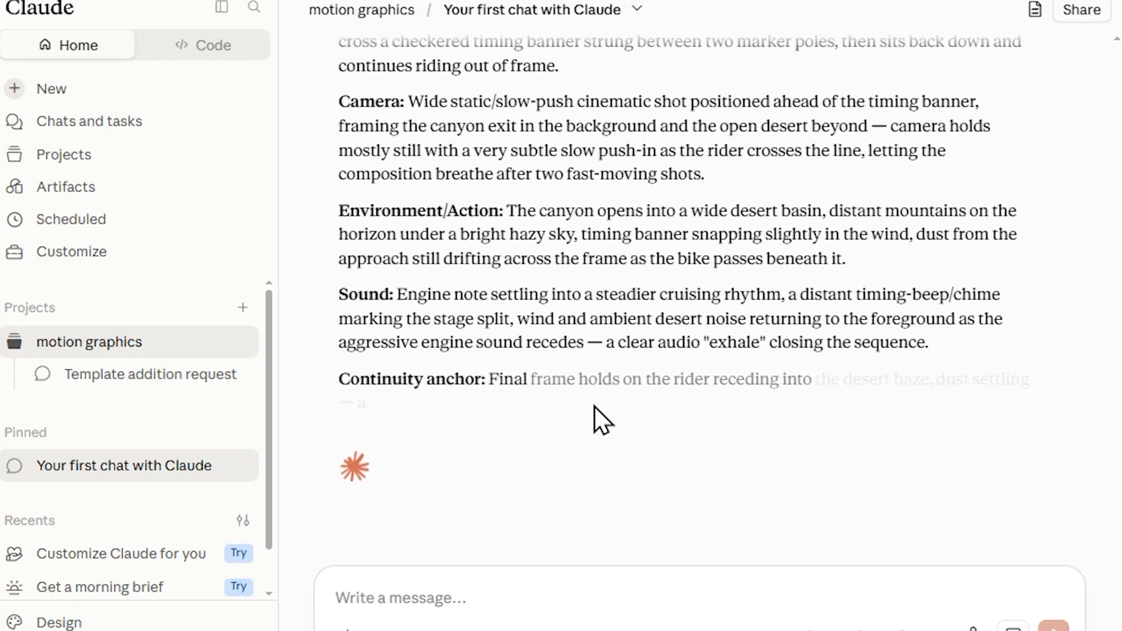
pyautogui.scroll(5, 594, 405)
pyautogui.scroll(4, 625, 342)
pyautogui.moveTo(334, 253); pyautogui.dragTo(664, 276)
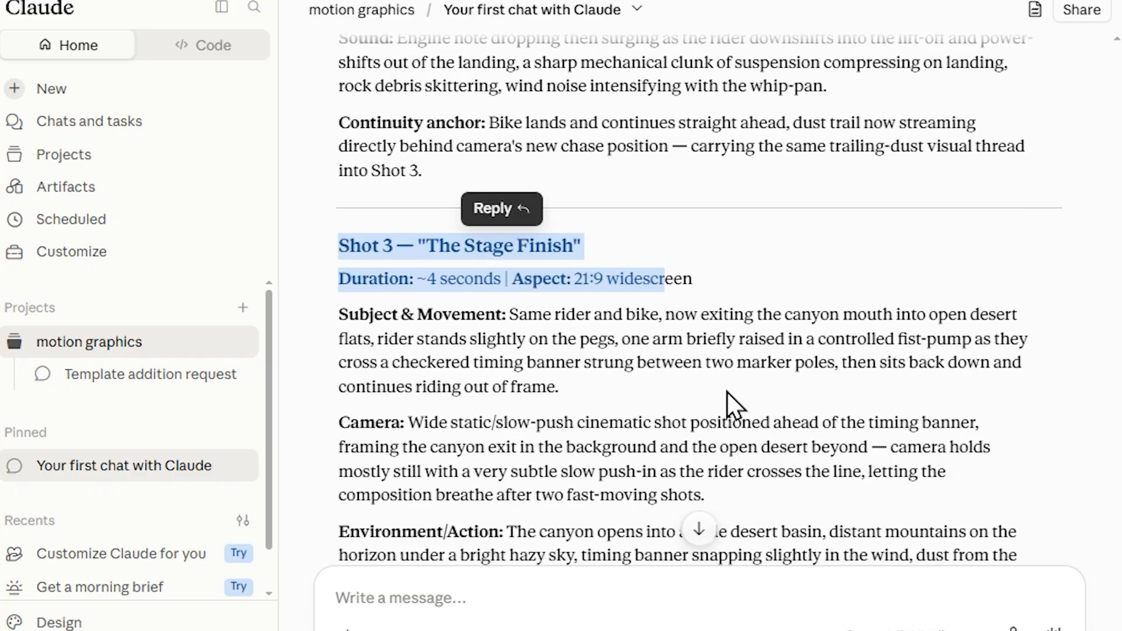
pyautogui.scroll(-5, 865, 493)
pyautogui.moveTo(815, 519); pyautogui.dragTo(365, 470)
pyautogui.scroll(15, 443, 439)
pyautogui.rightClick(405, 478)
pyautogui.hotkey('ctrl', 'c')
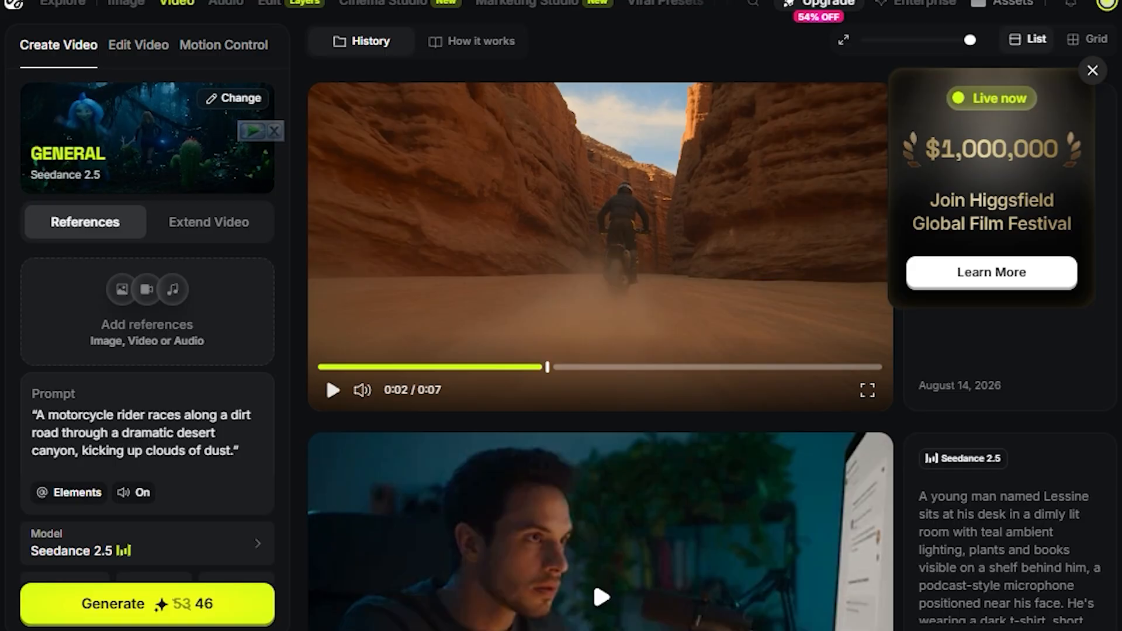
# Switch back to Higgsfield and replace the motorcycle video prompt with the copied multi-shot prompt.
pyautogui.tripleClick(171, 391)
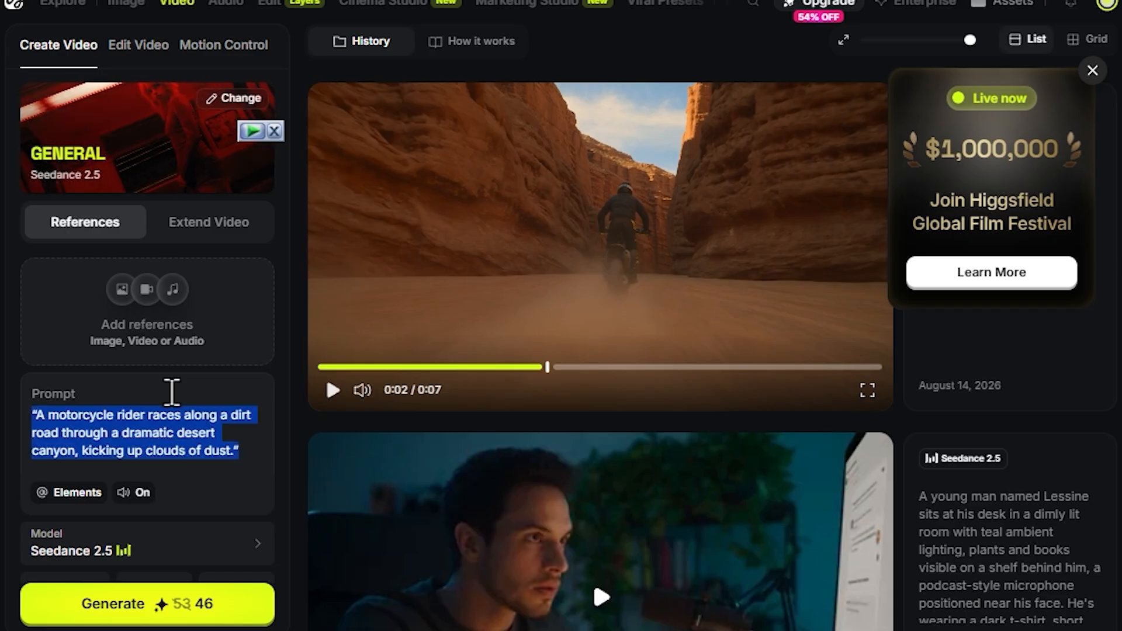
pyautogui.hotkey('ctrl', 'v')
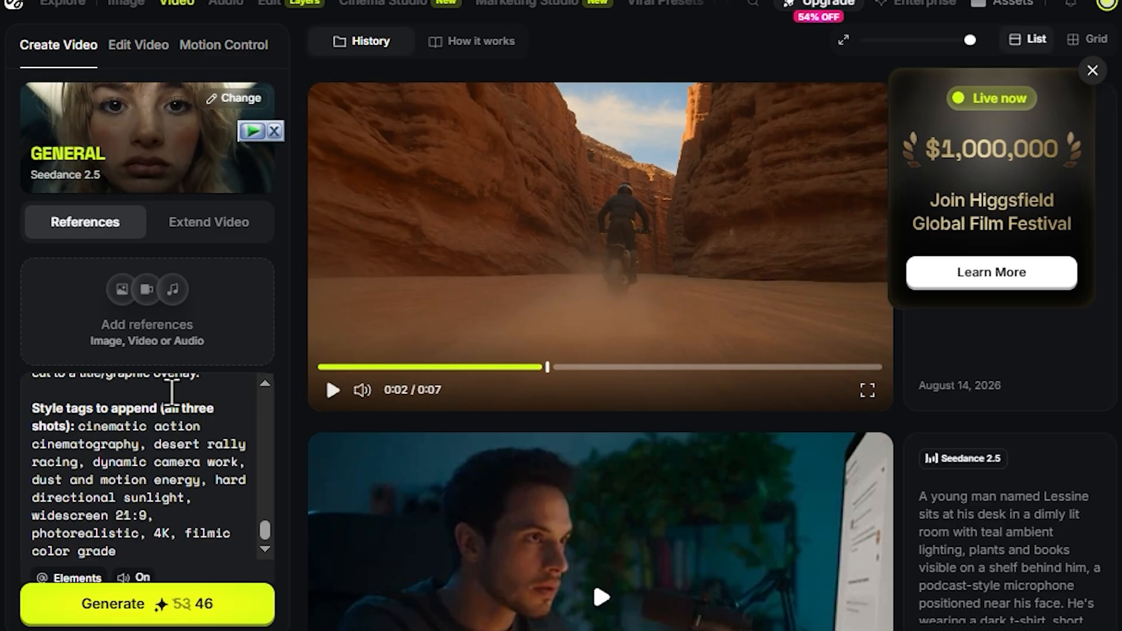
pyautogui.scroll(-3, 201, 388)
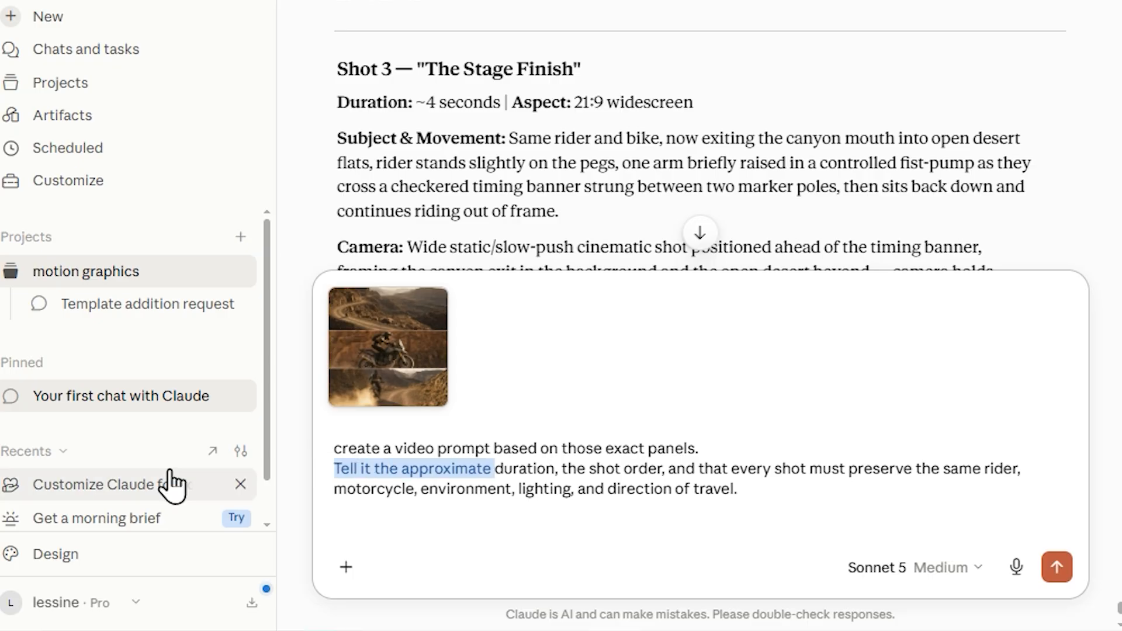
# In Claude, replace “Tell it the approximate” with “15sec” in the request based on the attached panels and send it.
pyautogui.press('BackSpace')
pyautogui.write('15sec')
pyautogui.press('Return')
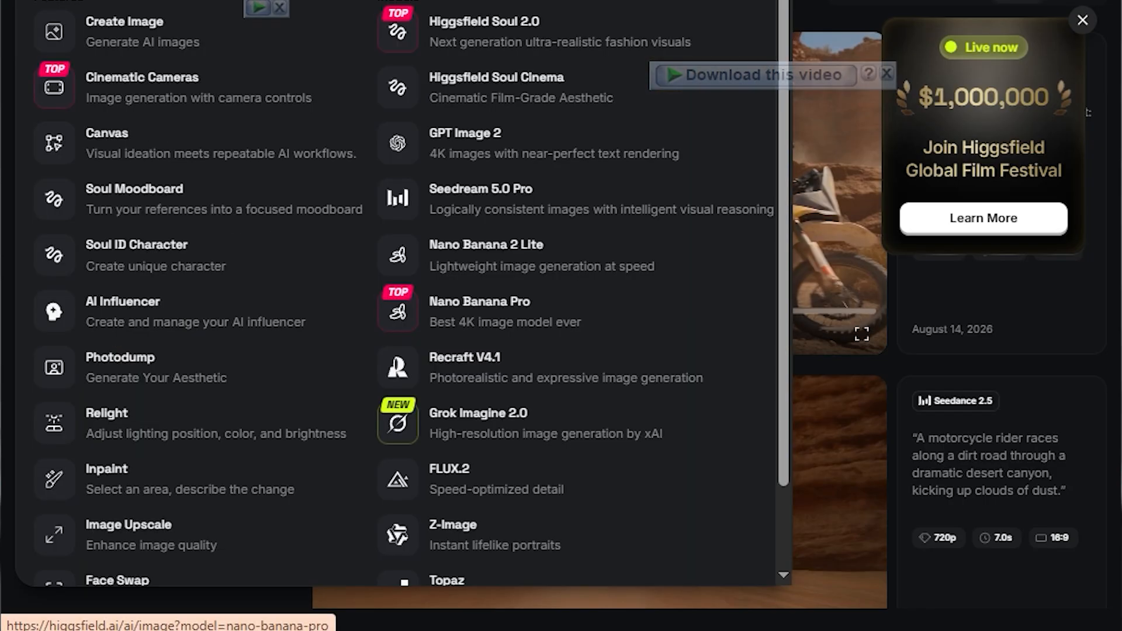
# Switch to Higgsfield, open the Nano Banana Pro image generator and change its model to GPT Image 2.
pyautogui.click(479, 310)
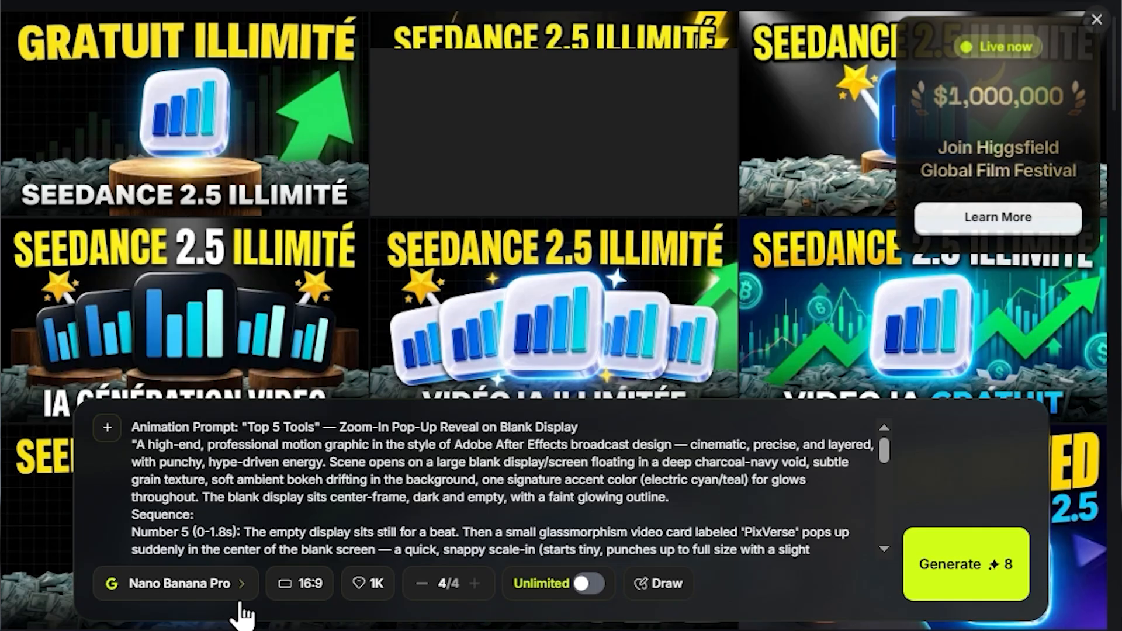
pyautogui.click(175, 583)
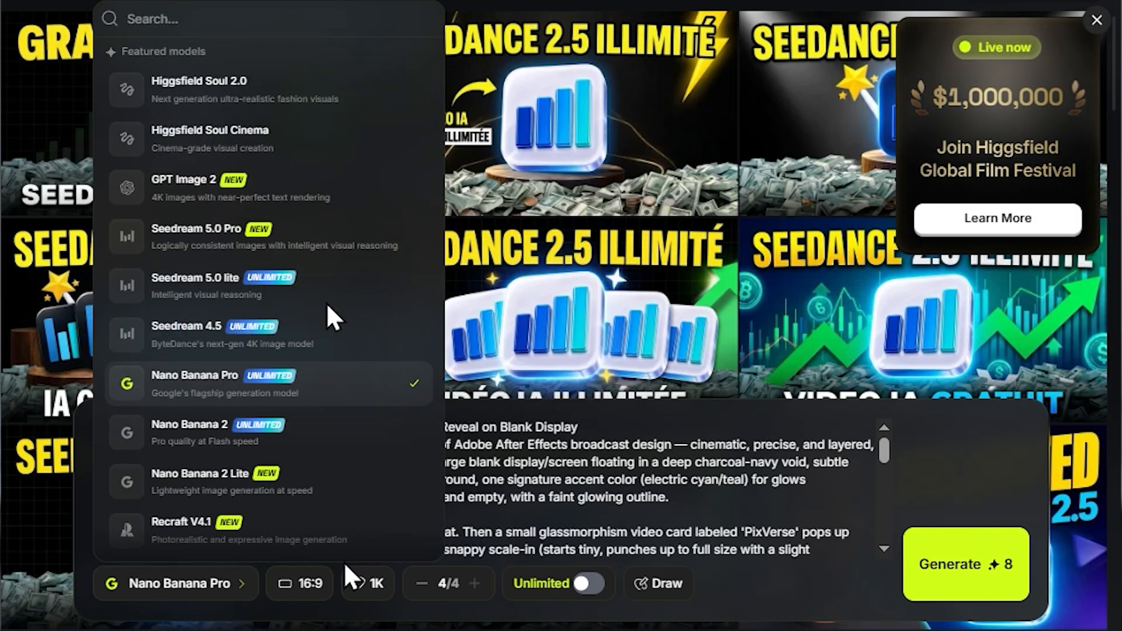
pyautogui.click(283, 199)
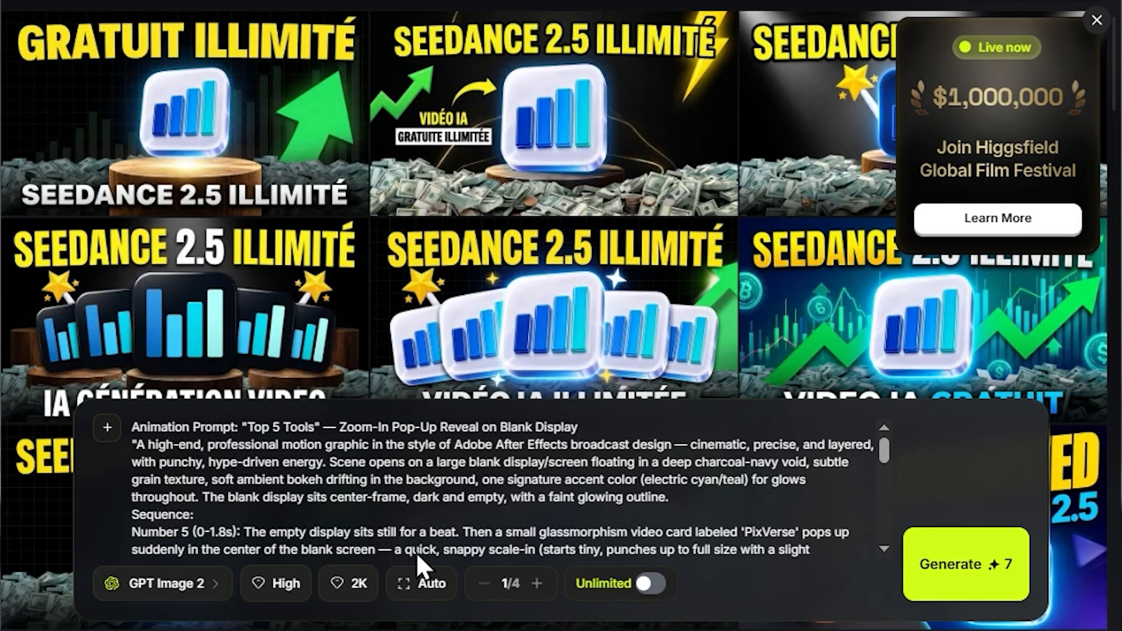
# Replace the existing prompt with one for a photorealistic three-panel cinematic storyboard of a motorcycle rally in a desert canyon, with no captions or text.
pyautogui.hotkey('ctrl', 'a')
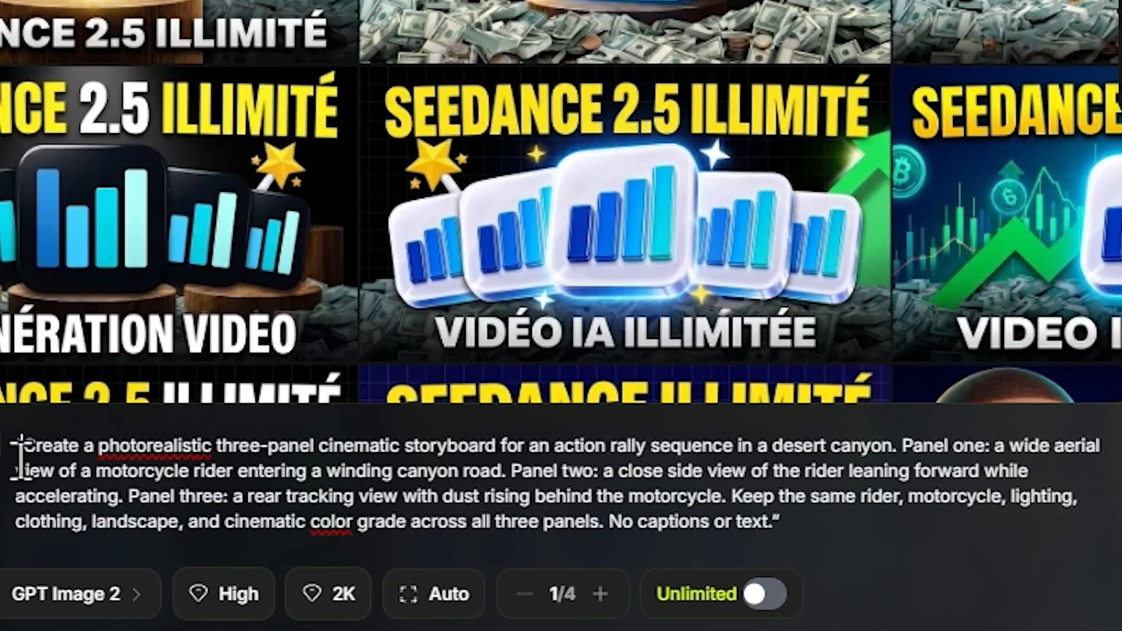
pyautogui.moveTo(133, 491); pyautogui.dragTo(626, 533)
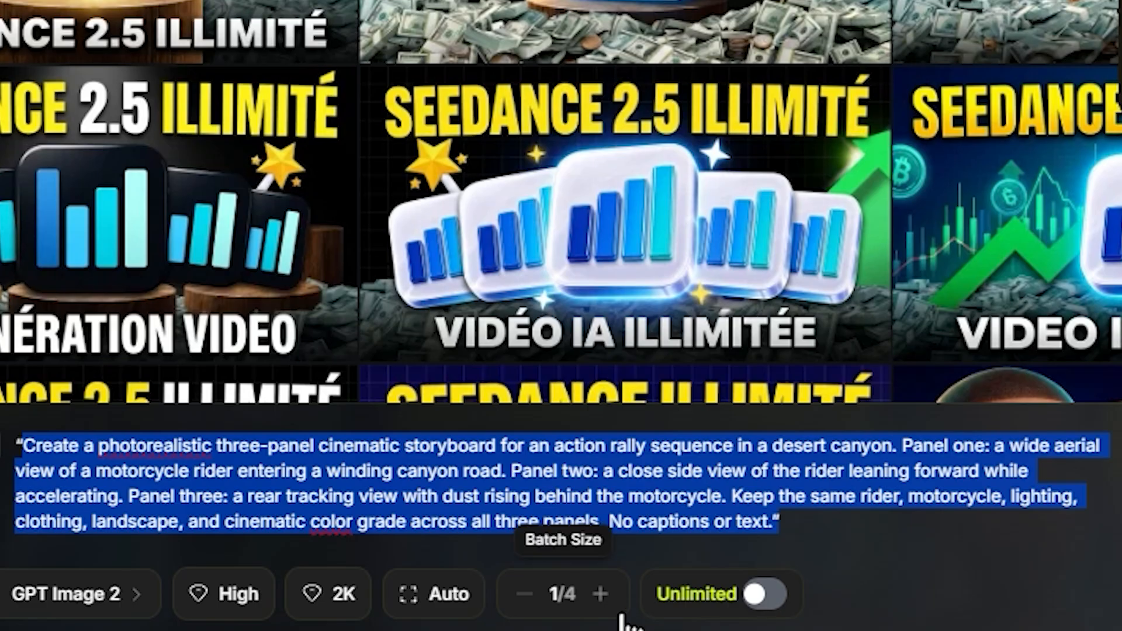
# Set the resolution to 1K and the batch size to 2, and generate the storyboard images.
pyautogui.click(358, 611)
pyautogui.click(406, 409)
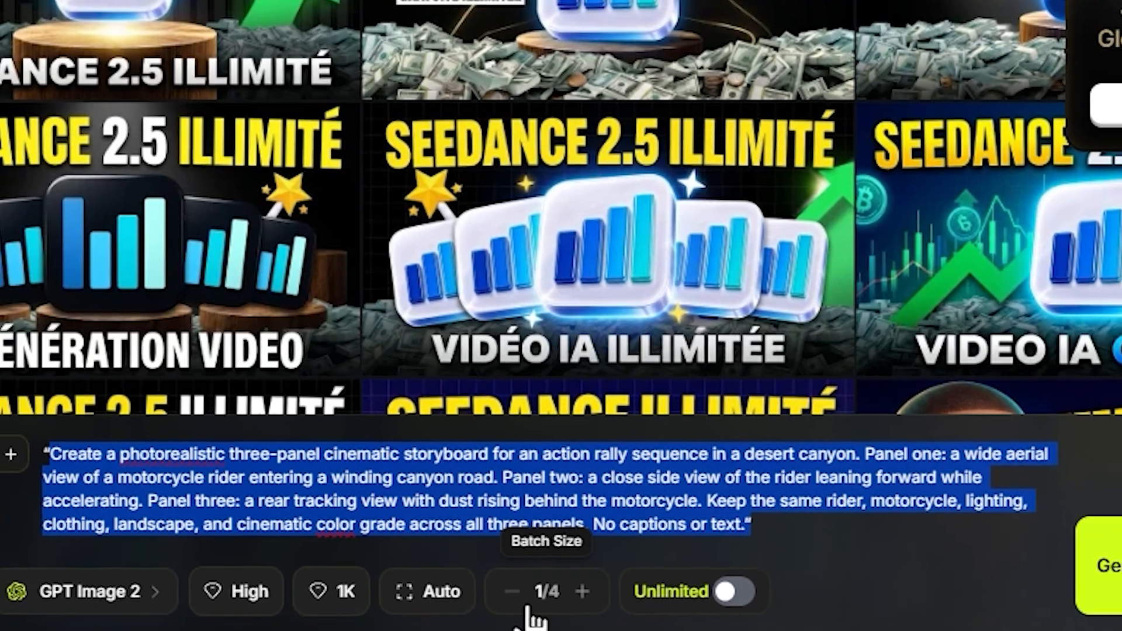
pyautogui.click(597, 594)
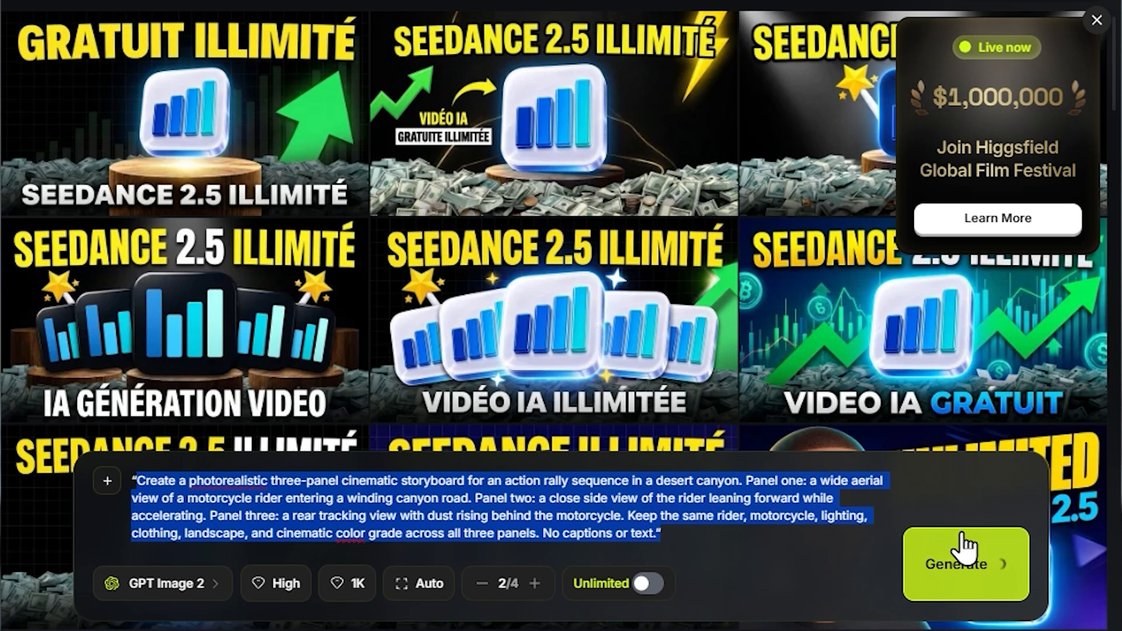
pyautogui.click(964, 545)
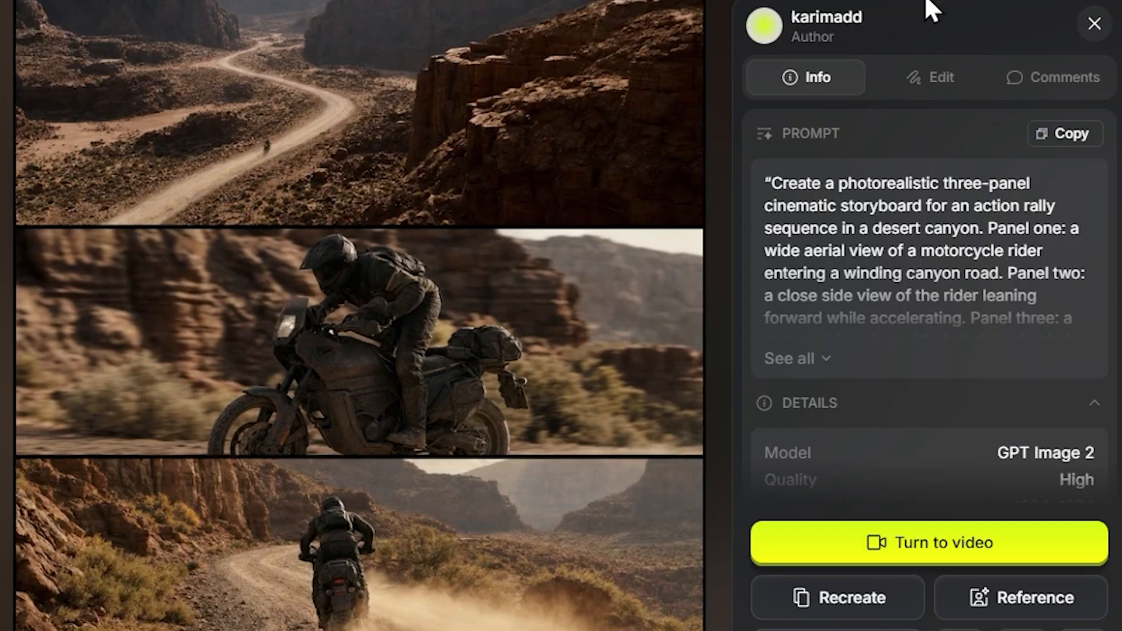
# Compare the two generated three-panel storyboards at full size and close the image viewer.
pyautogui.press('Right')
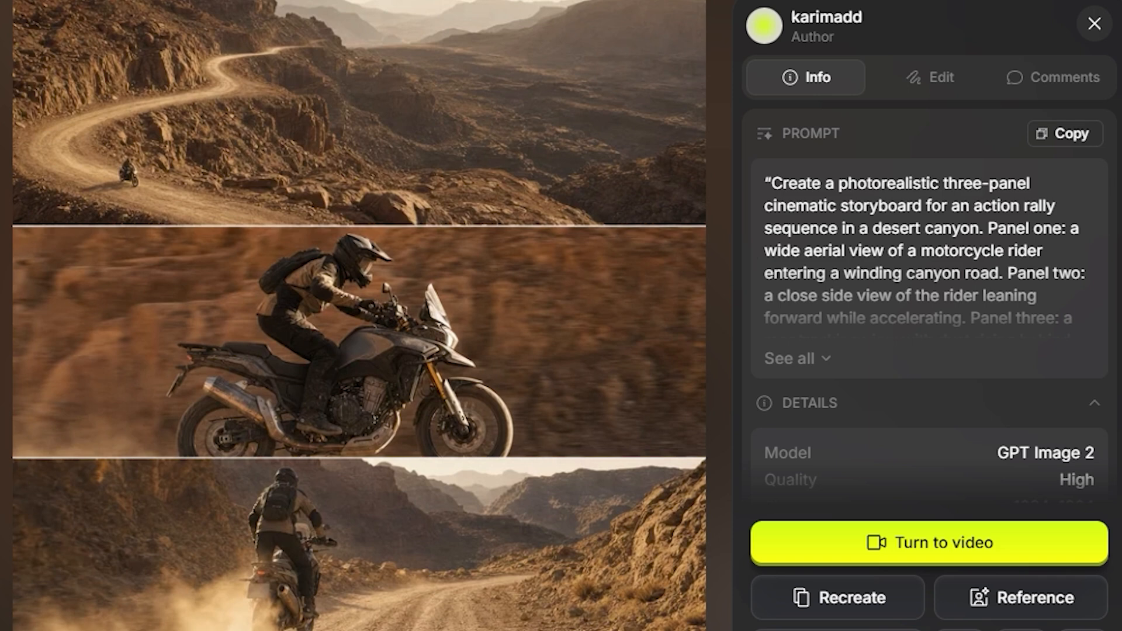
pyautogui.press('Right')
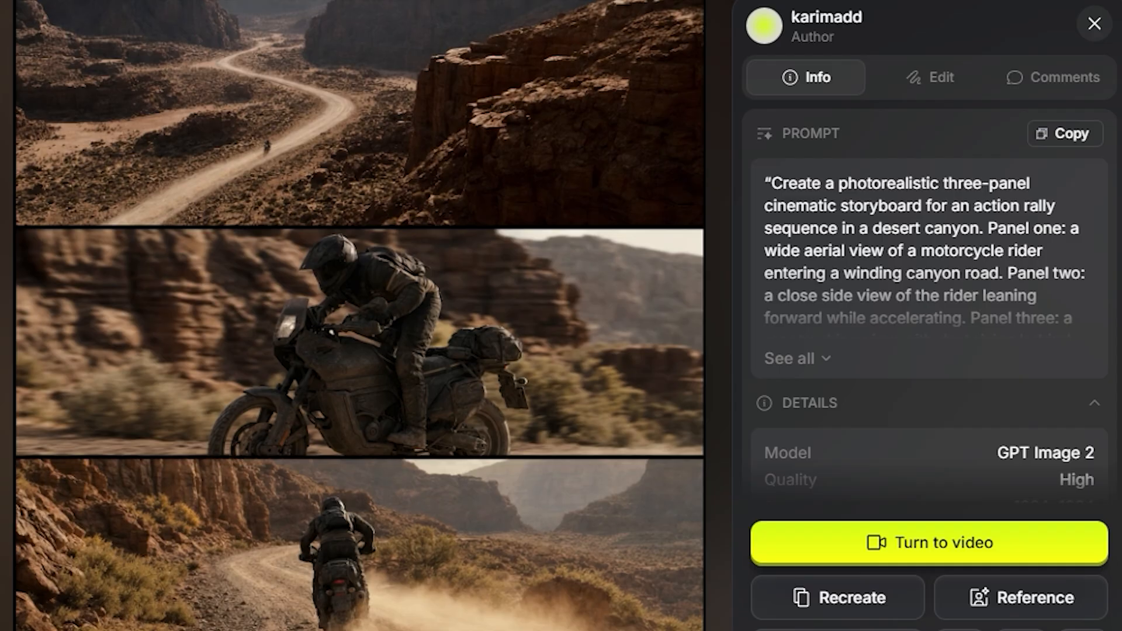
pyautogui.press('Escape')
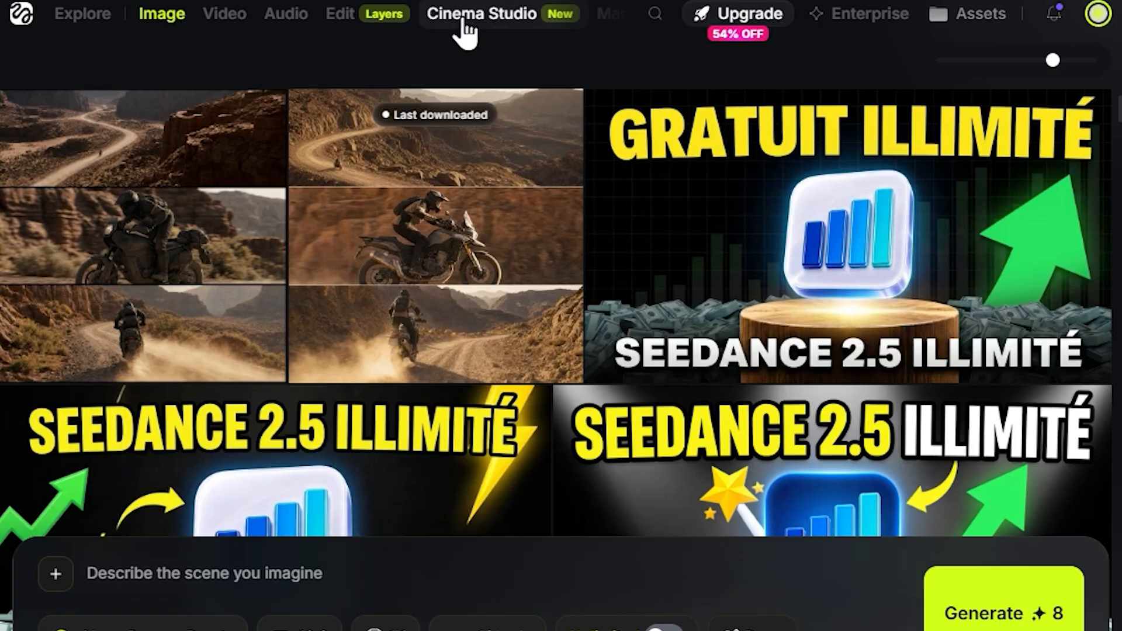
# Open Cinema Studio and switch its generator to image mode.
pyautogui.click(466, 18)
pyautogui.click(336, 507)
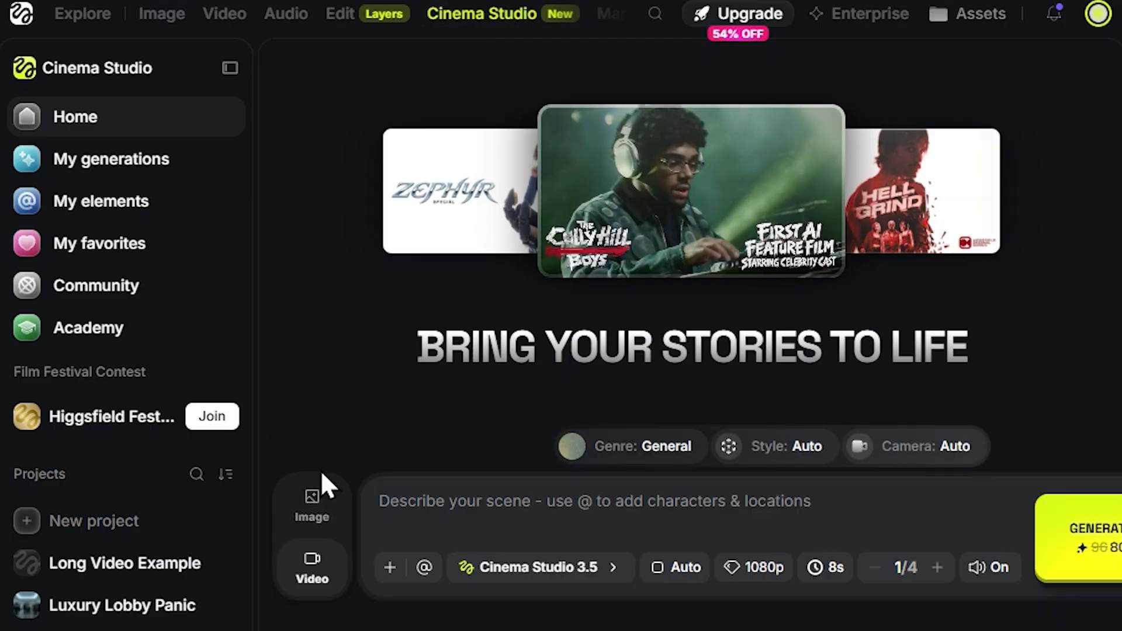
pyautogui.click(313, 496)
pyautogui.tripleClick(265, 469)
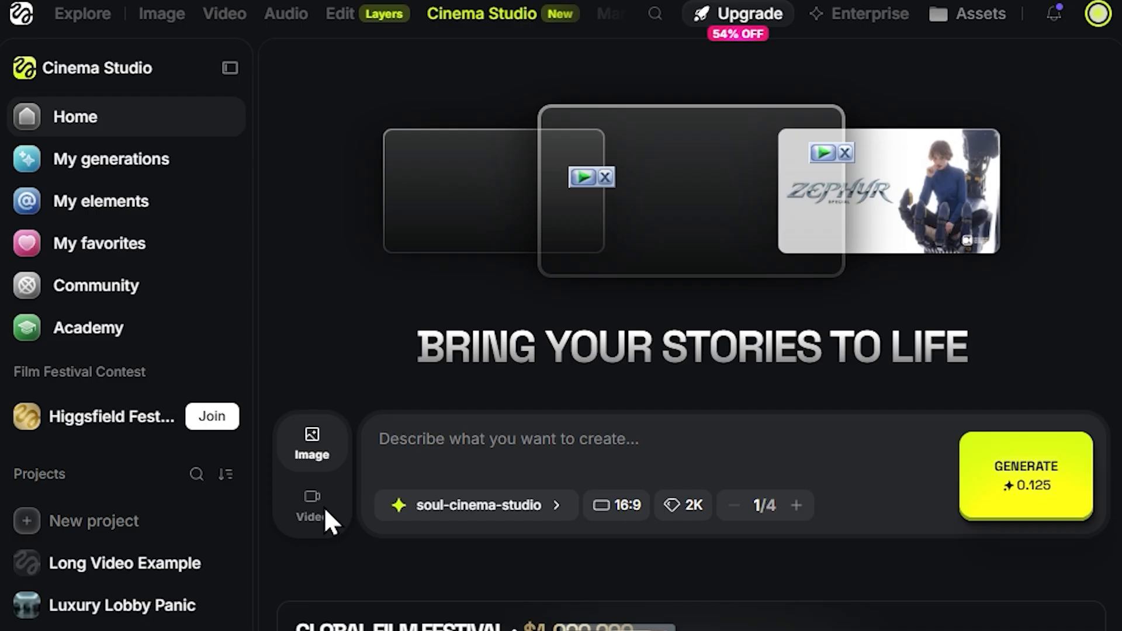
# Generate an edit changing the road in panels one and three into a rough unpaved desert rally road while preserving every other detail.
pyautogui.moveTo(323, 506); pyautogui.dragTo(526, 450)
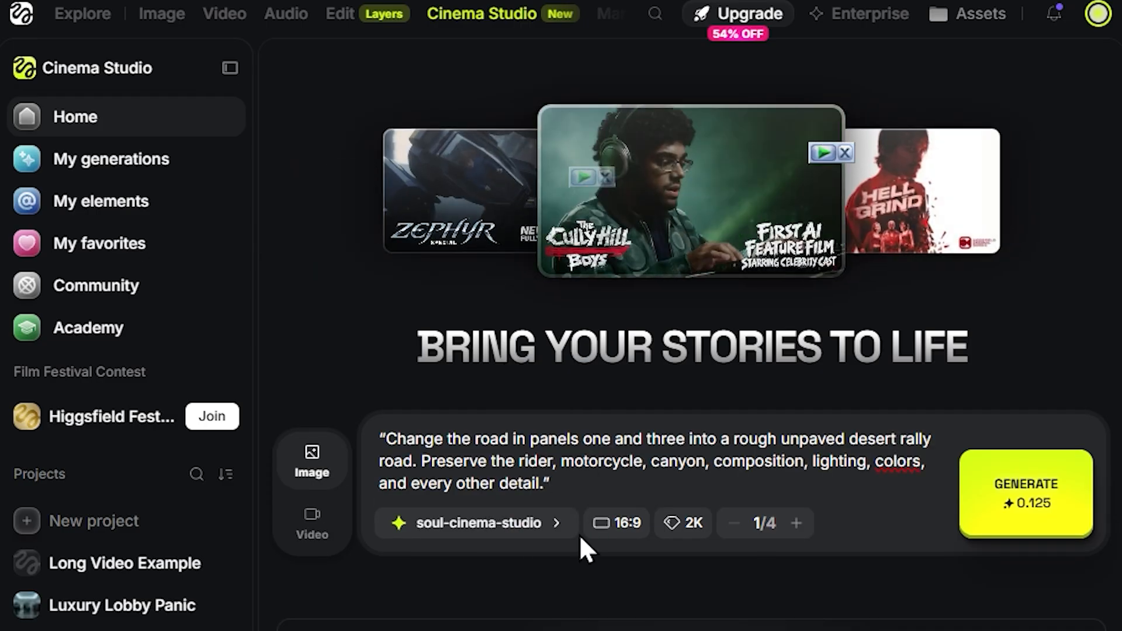
pyautogui.click(972, 537)
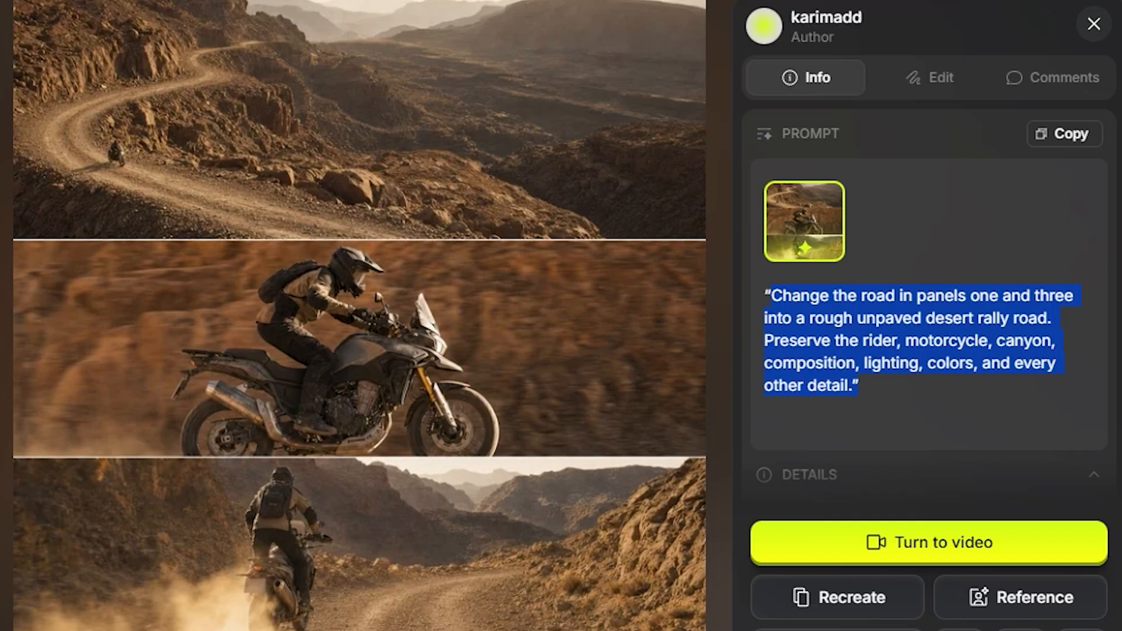
# In Claude, attach the storyboard image and request a video prompt based on those exact panels, covering duration, shot order and continuity across every shot.
pyautogui.click(346, 567)
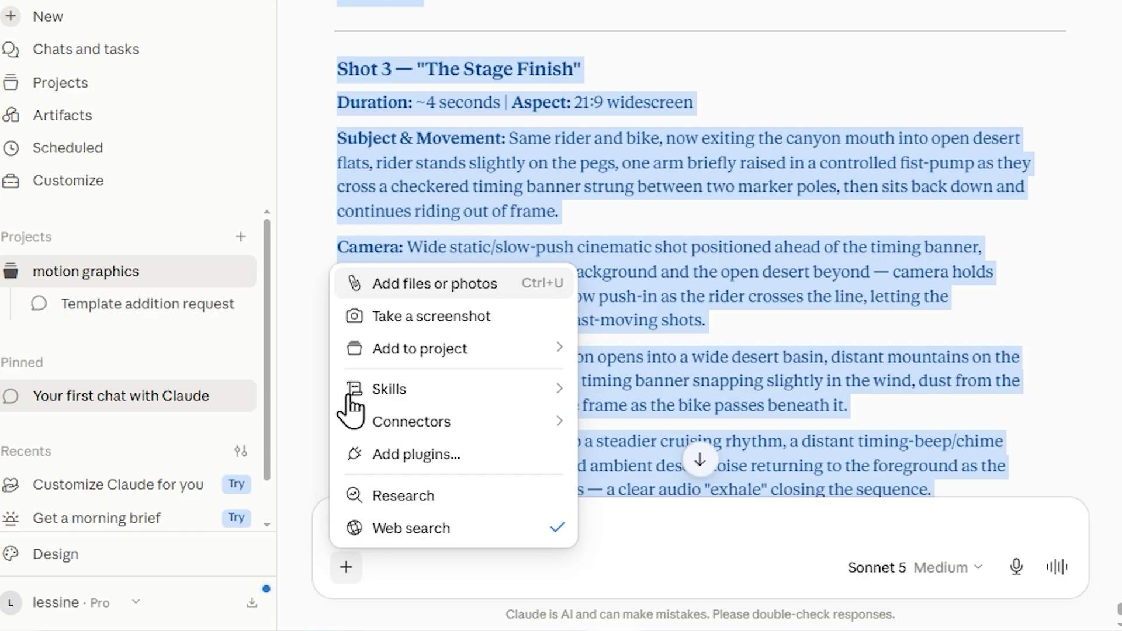
pyautogui.click(444, 285)
pyautogui.doubleClick(240, 31)
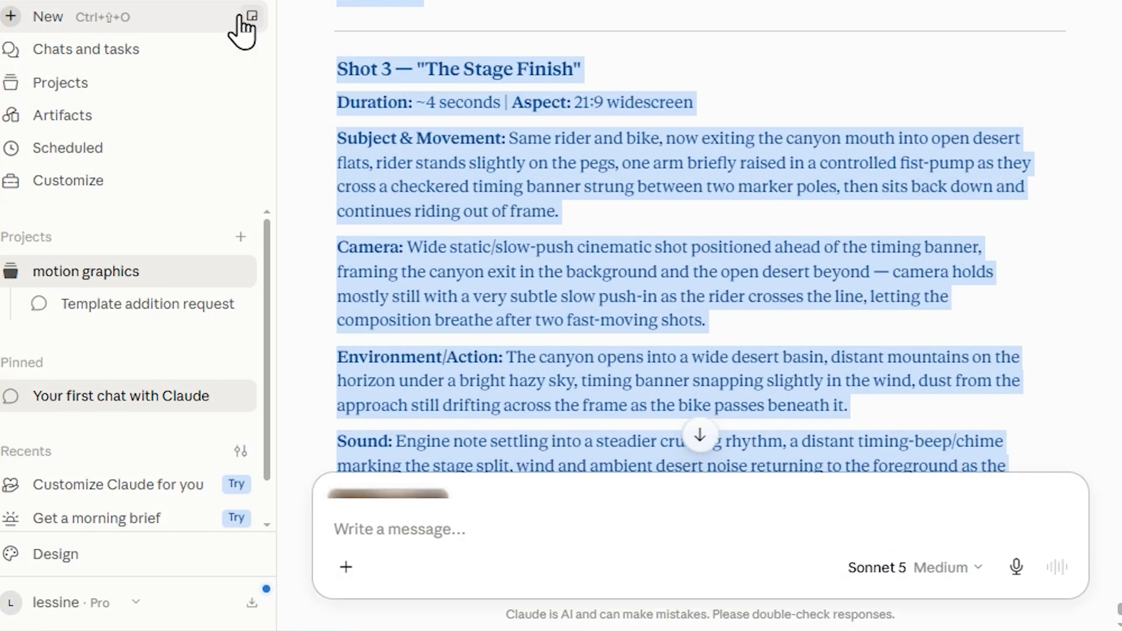
pyautogui.write('Create a video prompt based on those exact panels. Tell it the approximate duration, the shot order, and that every shot must preserve the same rider, motorcycle, environment, lighting, and direction of travel.')
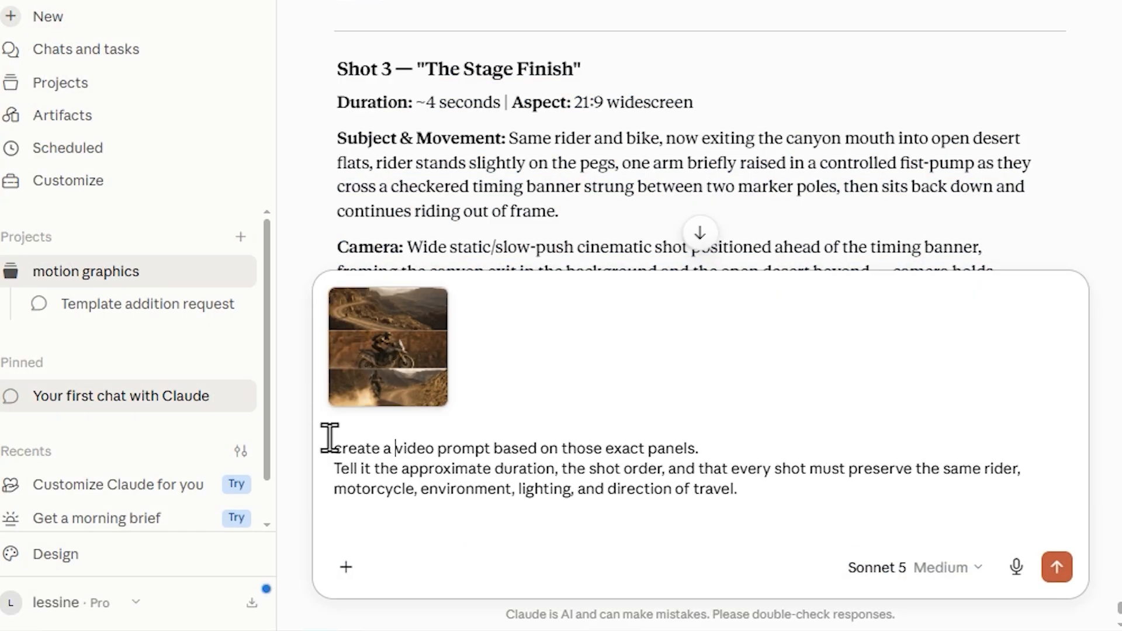
# Replace “Tell it the approximate” with “15sec” in the panel-based video prompt request and send it.
pyautogui.moveTo(495, 468); pyautogui.dragTo(317, 475)
pyautogui.write('15sec')
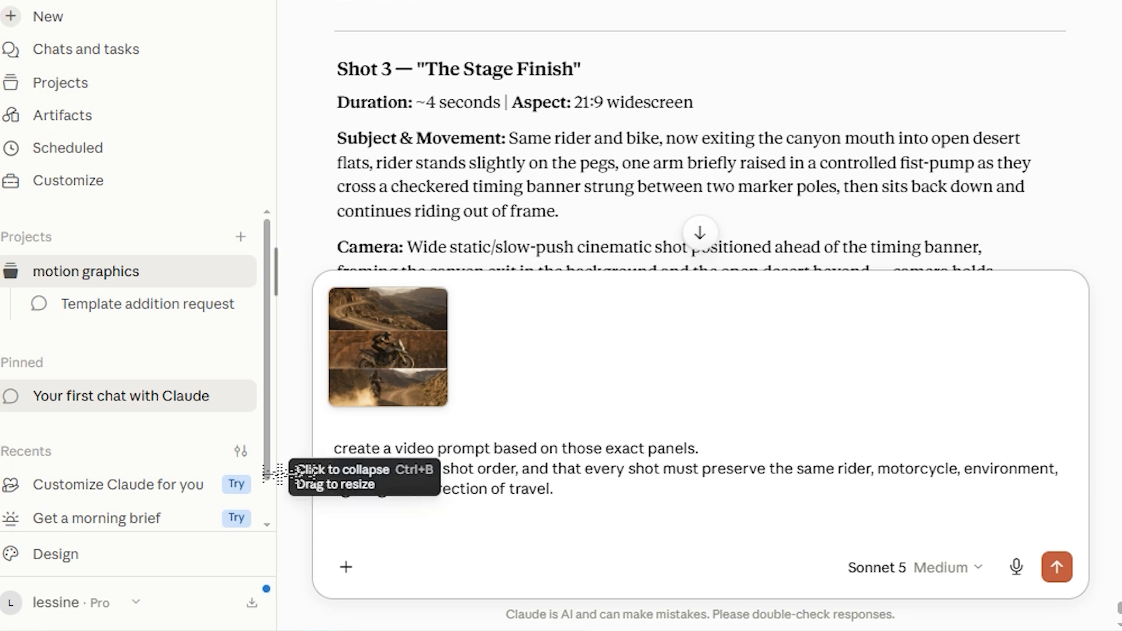
pyautogui.press('Return')
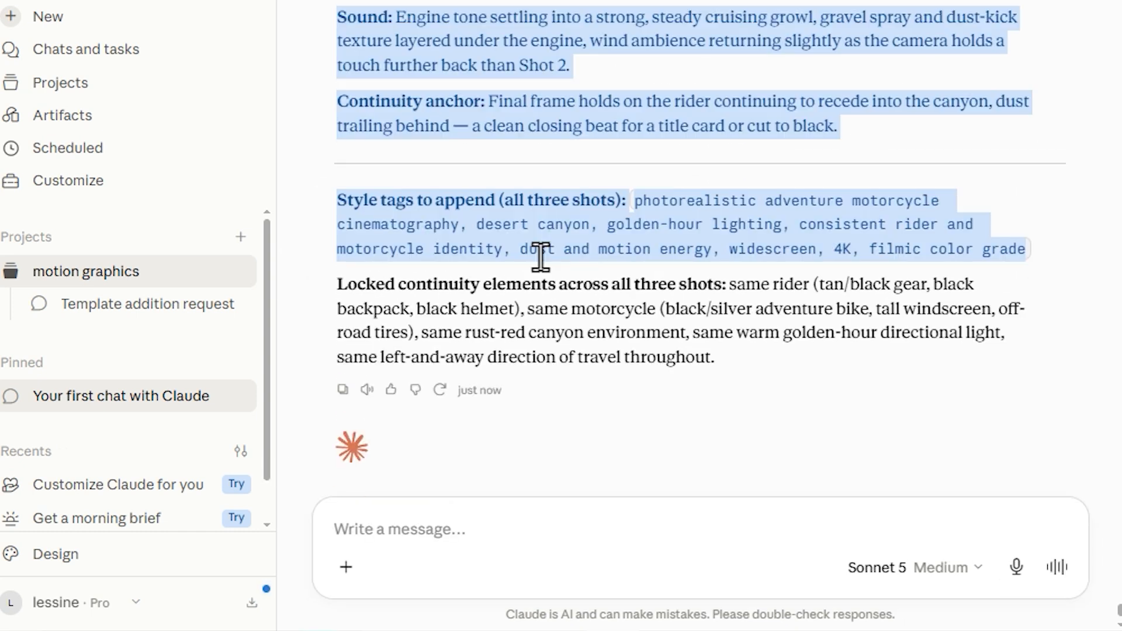
# Copy Claude's multi-shot prompt including the style tags, switch to Higgsfield and paste it into Cinema Studio's video generator.
pyautogui.rightClick(535, 254)
pyautogui.click(608, 271)
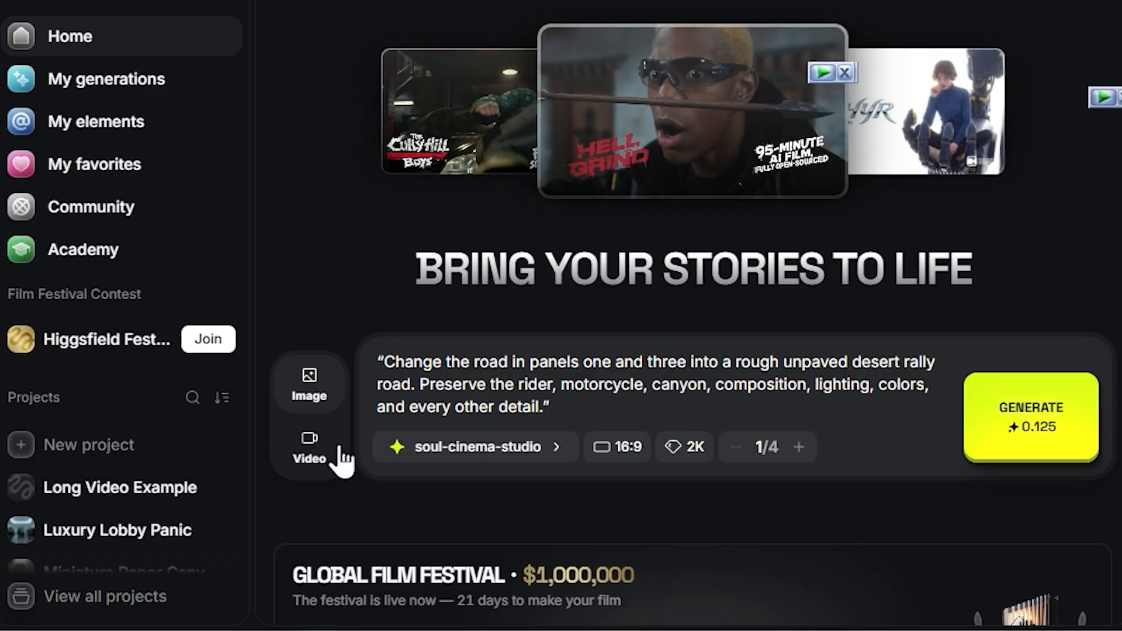
pyautogui.click(332, 456)
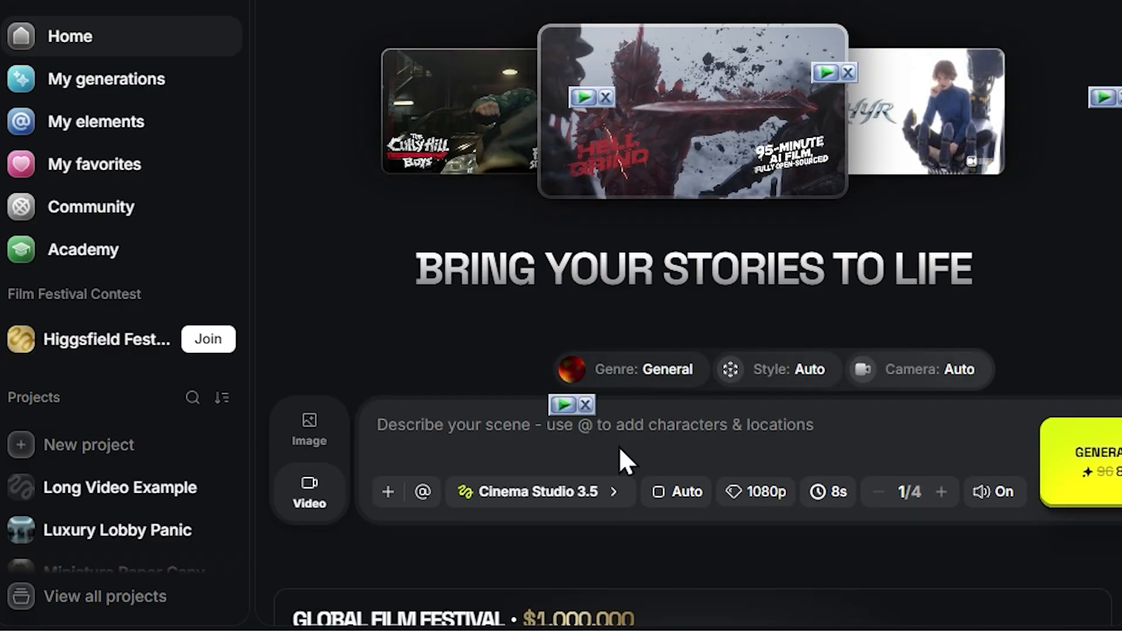
pyautogui.hotkey('ctrl', 'v')
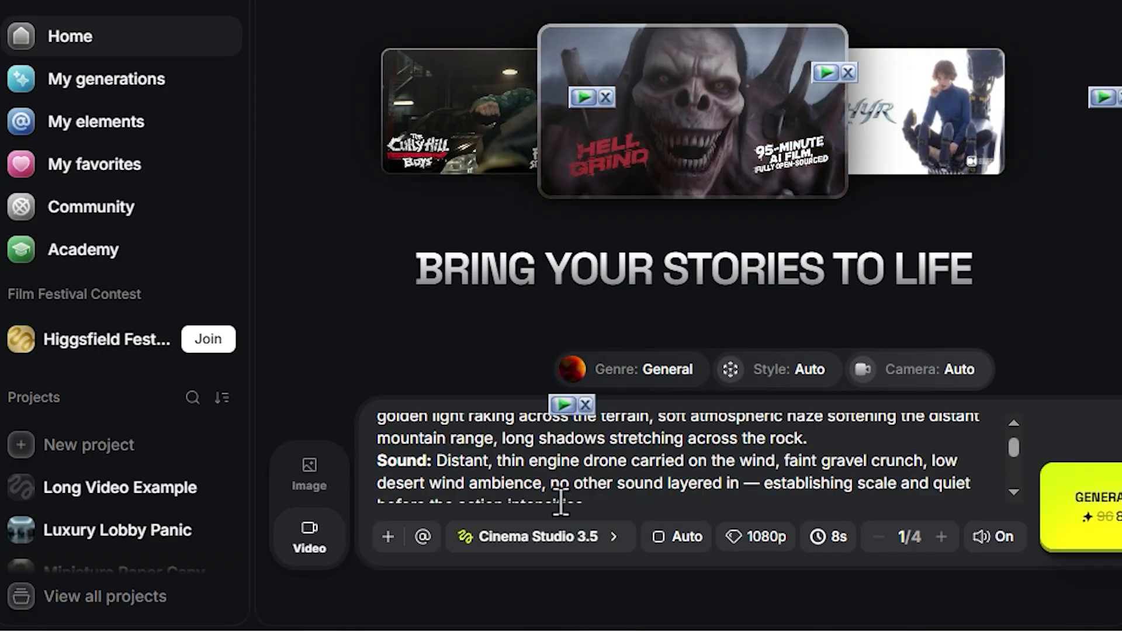